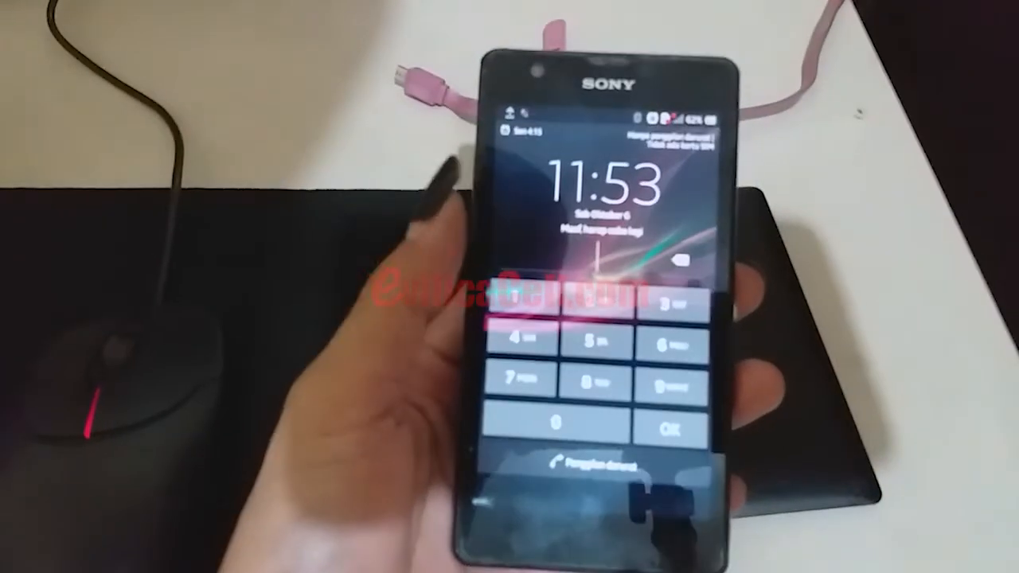
click(517, 296)
click(600, 301)
click(686, 283)
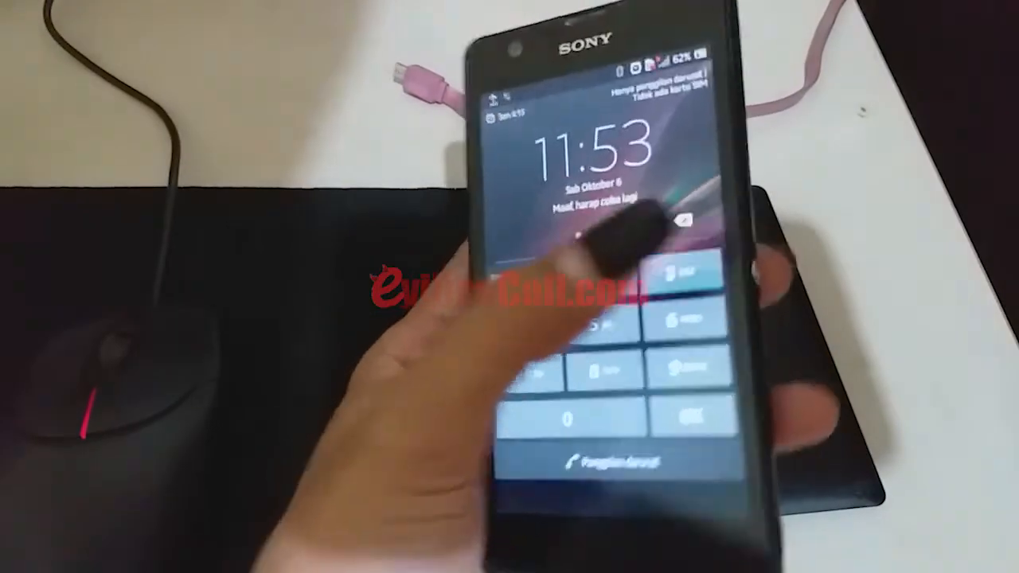
click(532, 328)
click(598, 329)
click(689, 326)
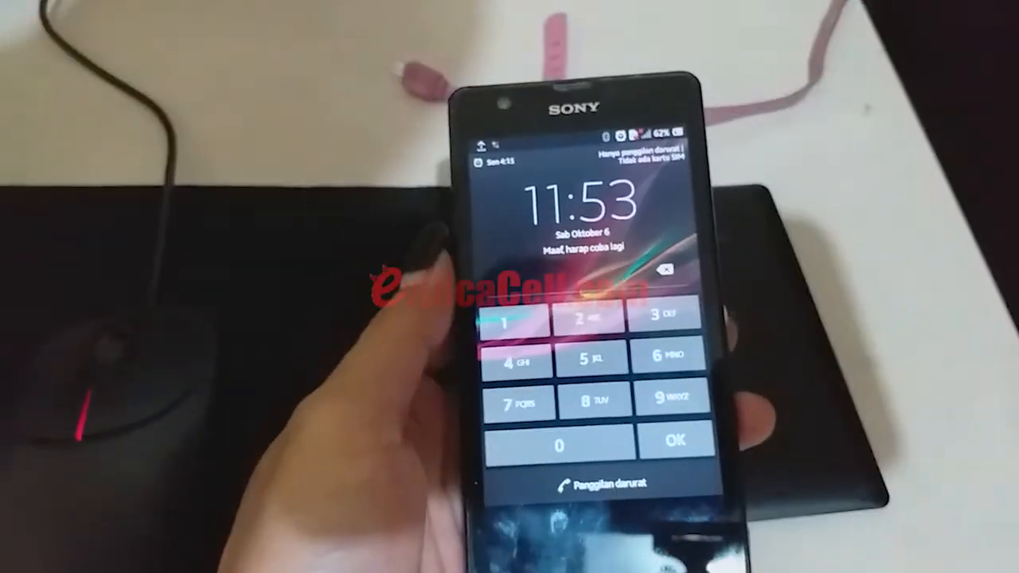
click(496, 319)
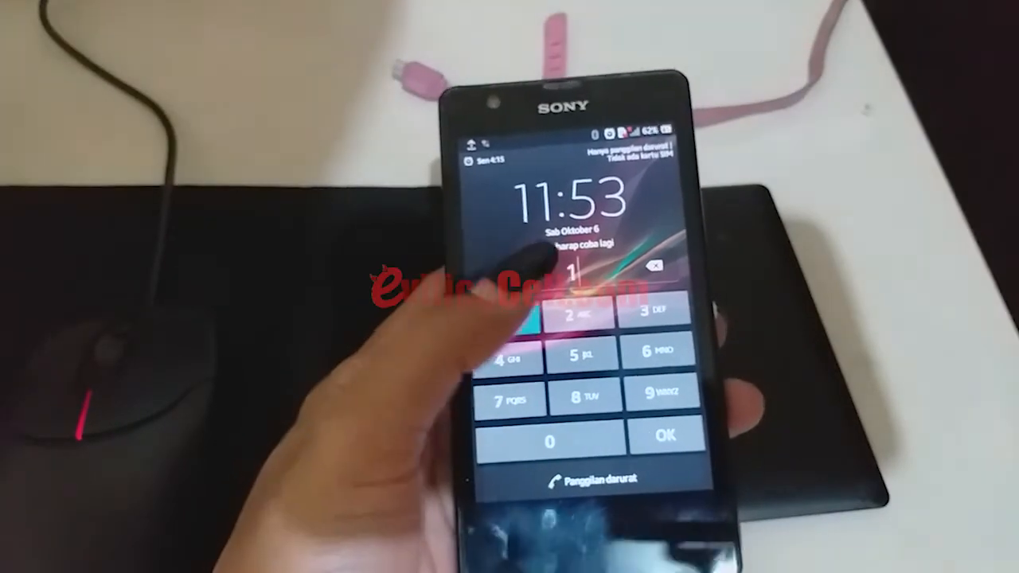
click(580, 314)
click(481, 358)
click(557, 354)
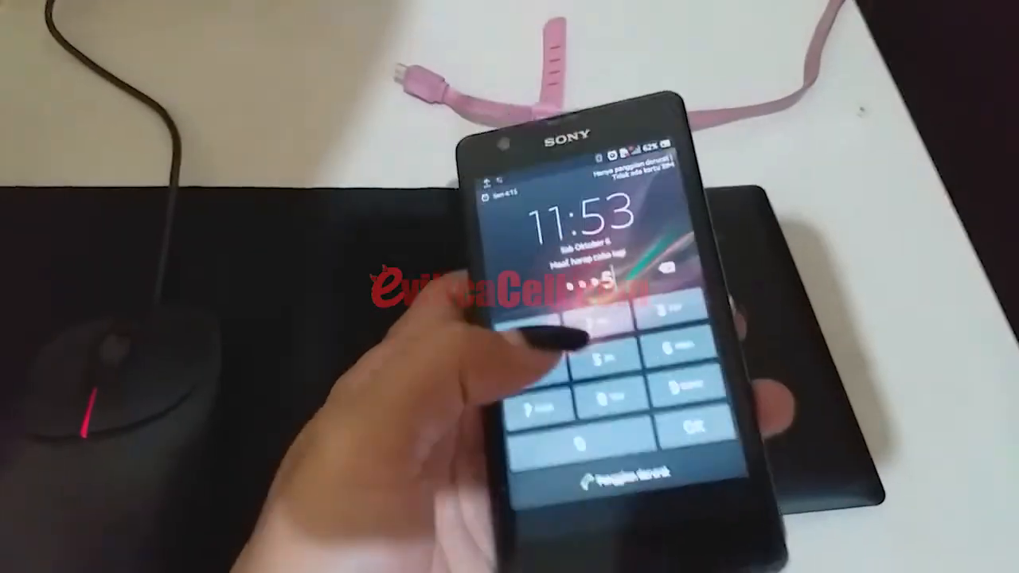
click(641, 426)
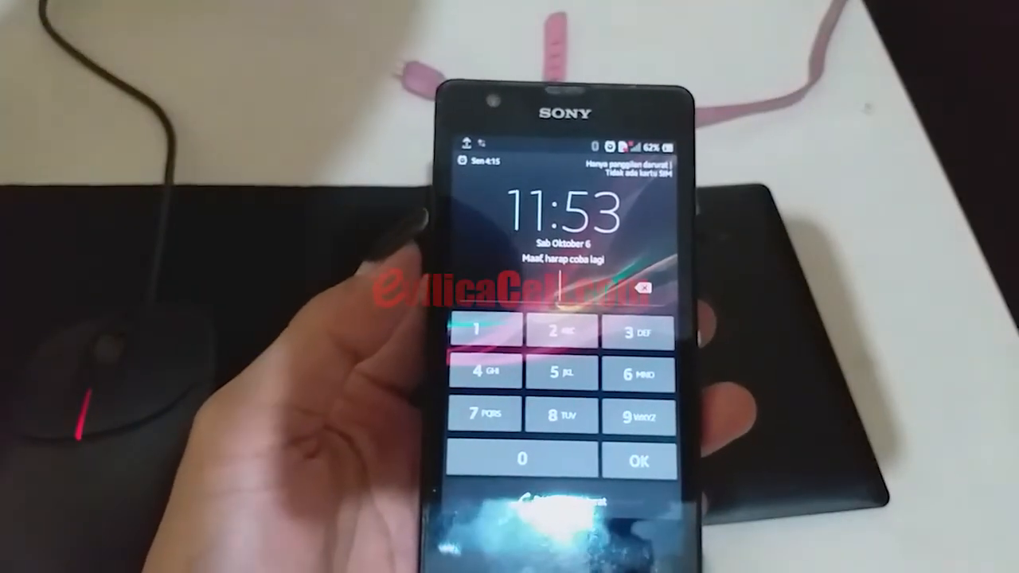
click(485, 330)
click(561, 331)
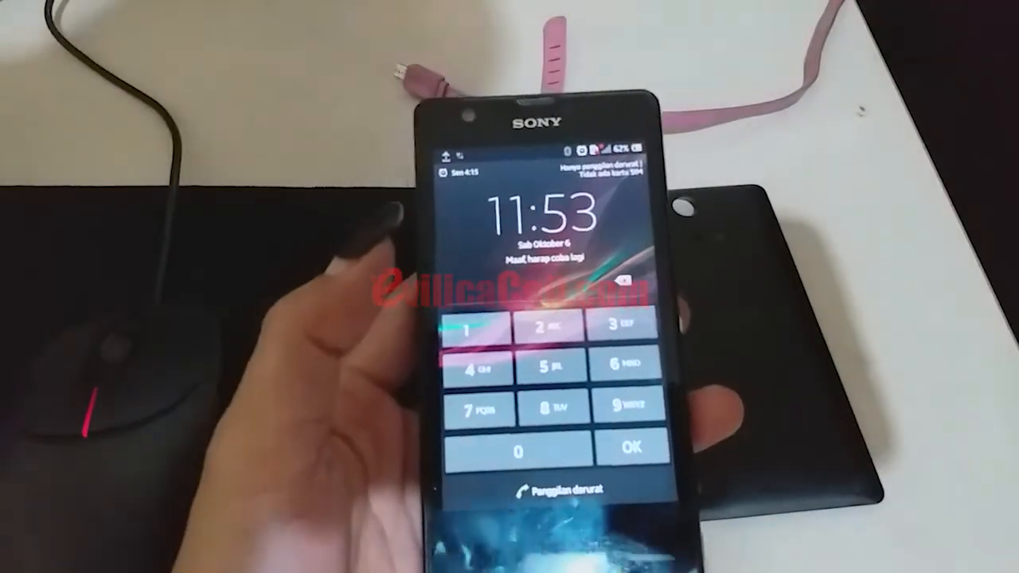
click(472, 332)
click(553, 328)
click(553, 328)
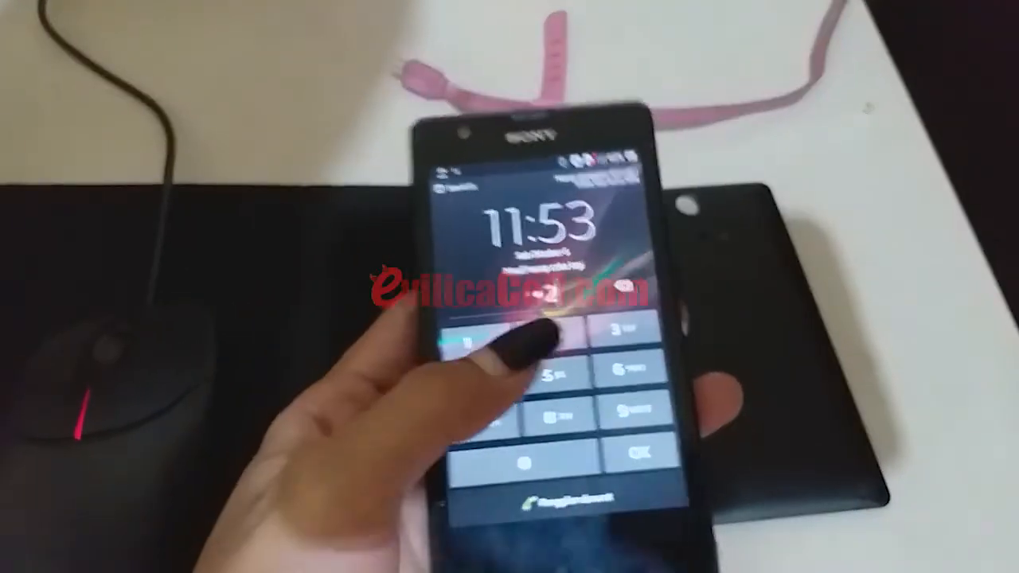
click(554, 370)
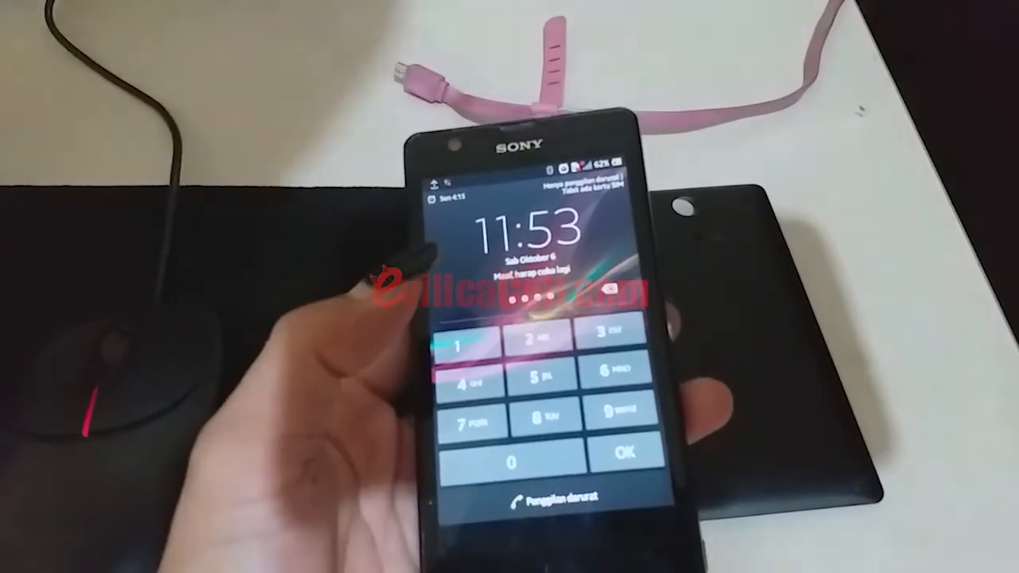
click(622, 446)
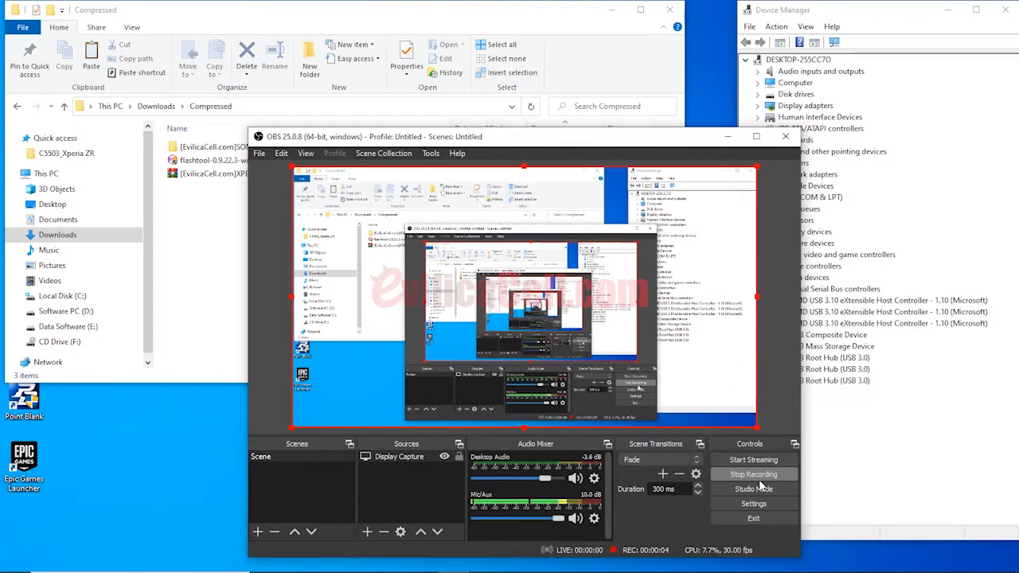
click(756, 477)
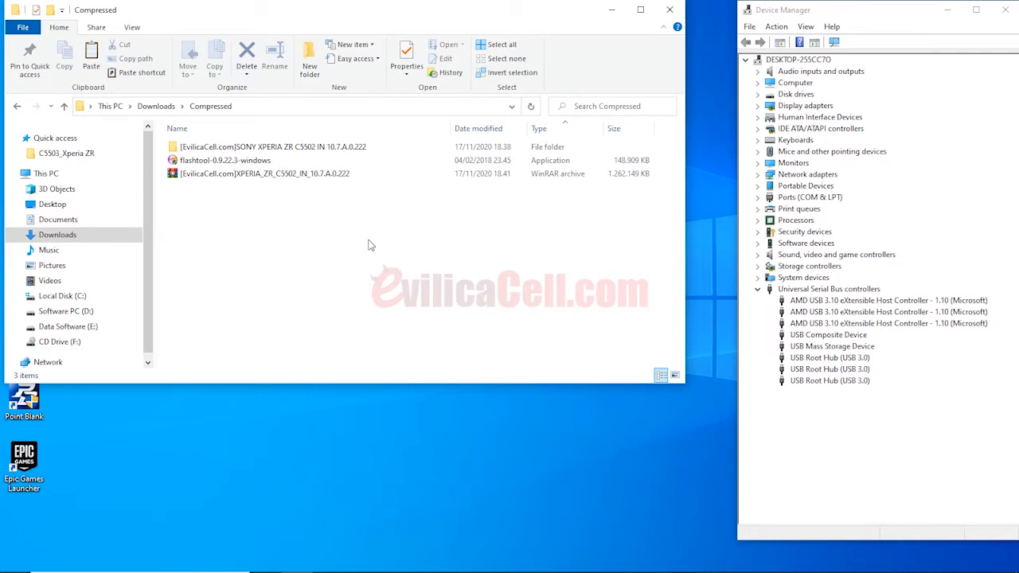
Locate the XPERIA_ZR_C5502_IN_10.7.A.0.222 archive and the flashtool-0.9.22.3-windows installer in the Compressed downloads folder.
click(280, 184)
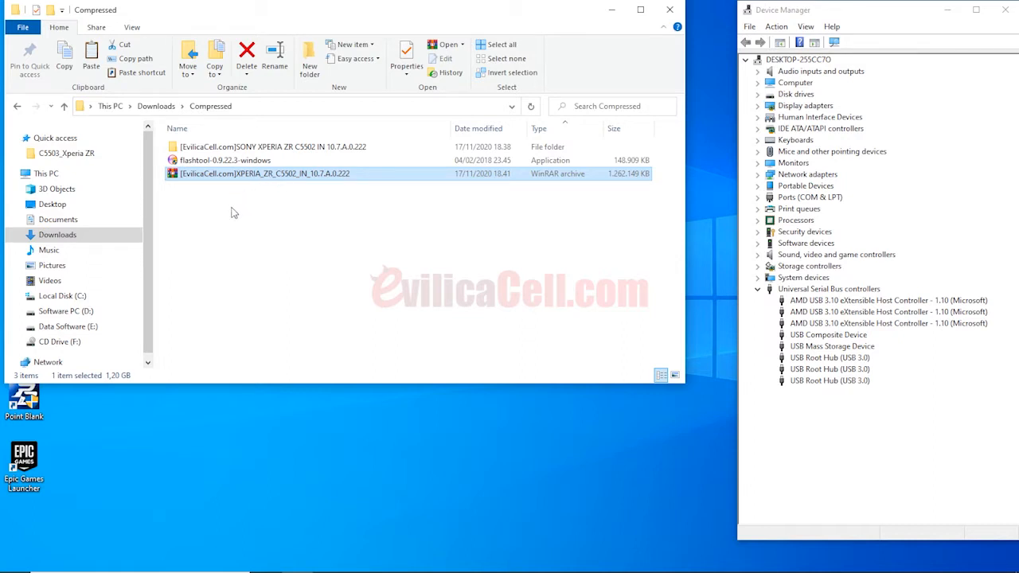
click(230, 163)
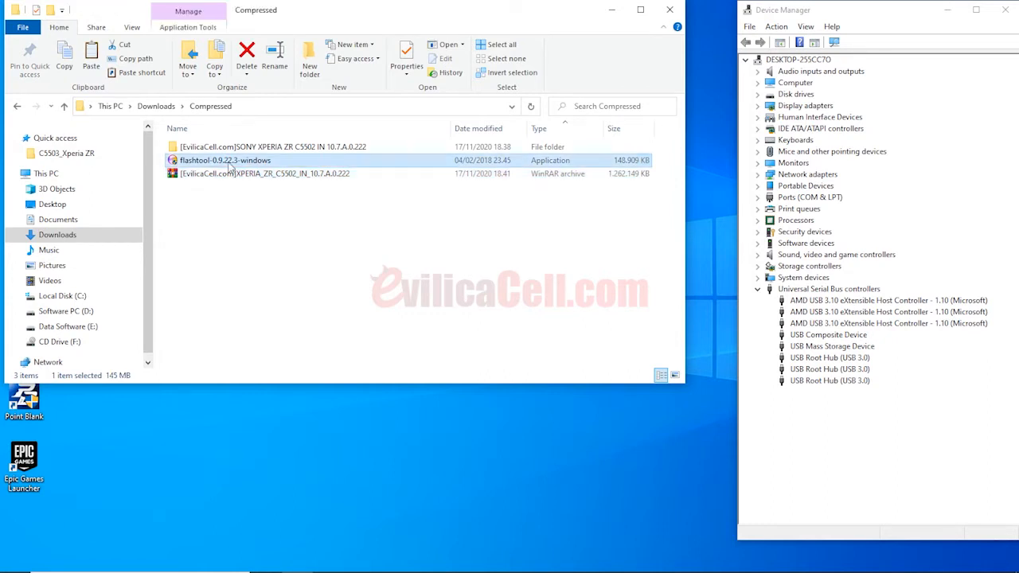
drag(241, 205, 252, 169)
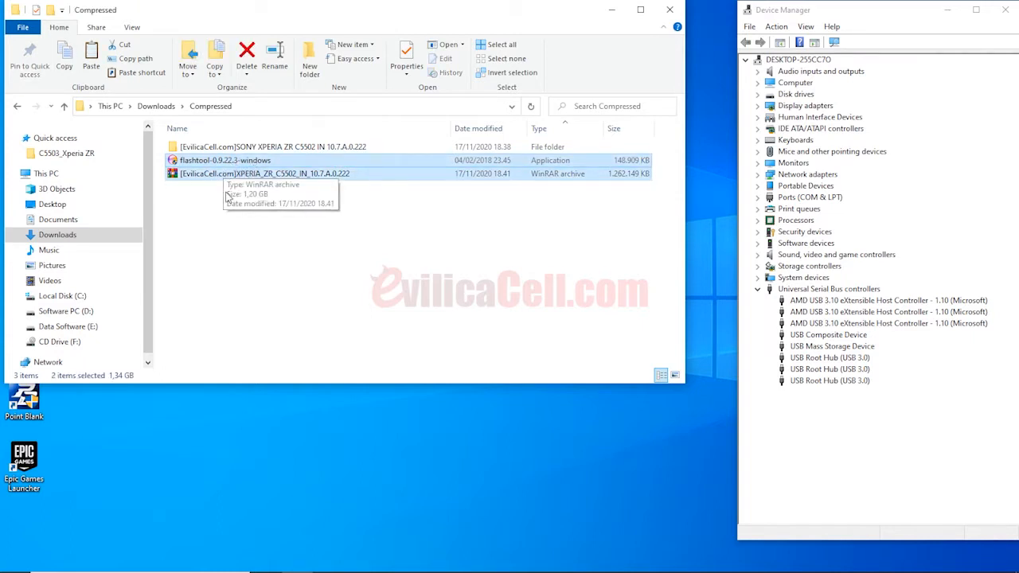
Try to extract the XPERIA_ZR_C5502_IN_10.7.A.0.222 archive into the current folder using the archive password.
click(227, 190)
click(227, 179)
right_click(226, 182)
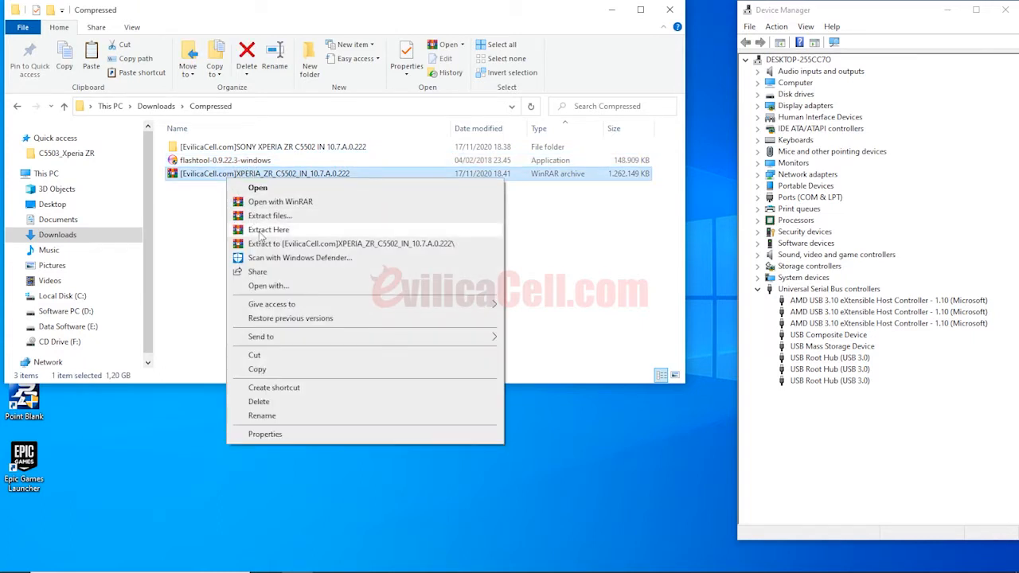
click(258, 232)
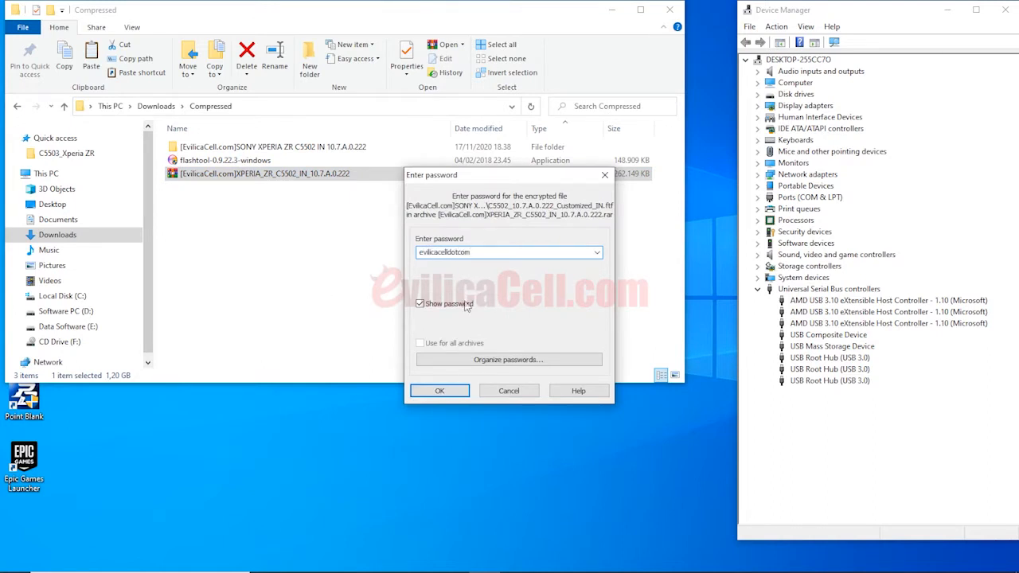
click(508, 392)
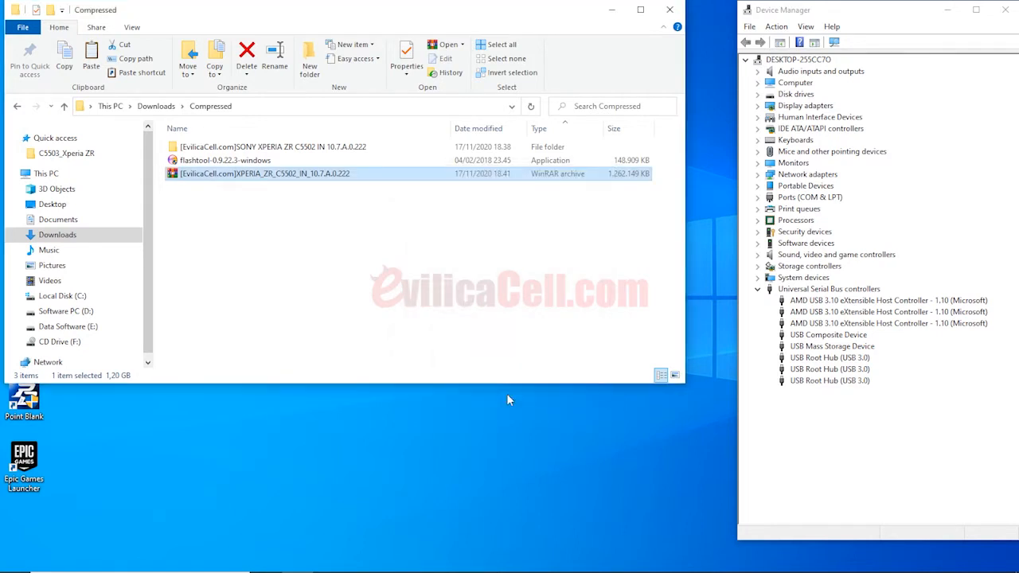
Look inside the SONY XPERIA ZR C5502 IN 10.7.A.0.222 folder and return to the Compressed folder.
double_click(294, 150)
click(210, 105)
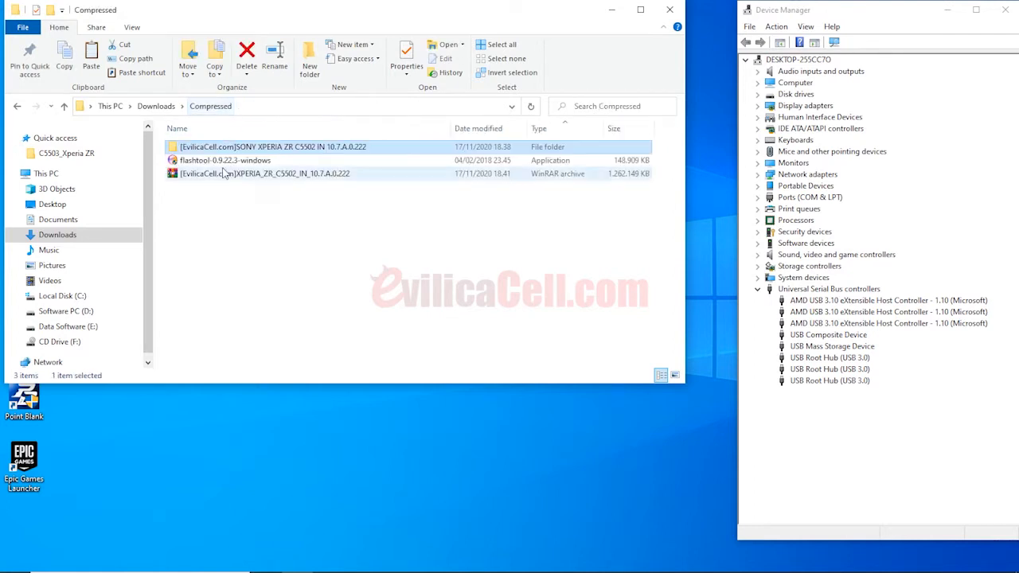
Launch the flashtool-0.9.22.3-windows installer and cancel its setup.
click(226, 162)
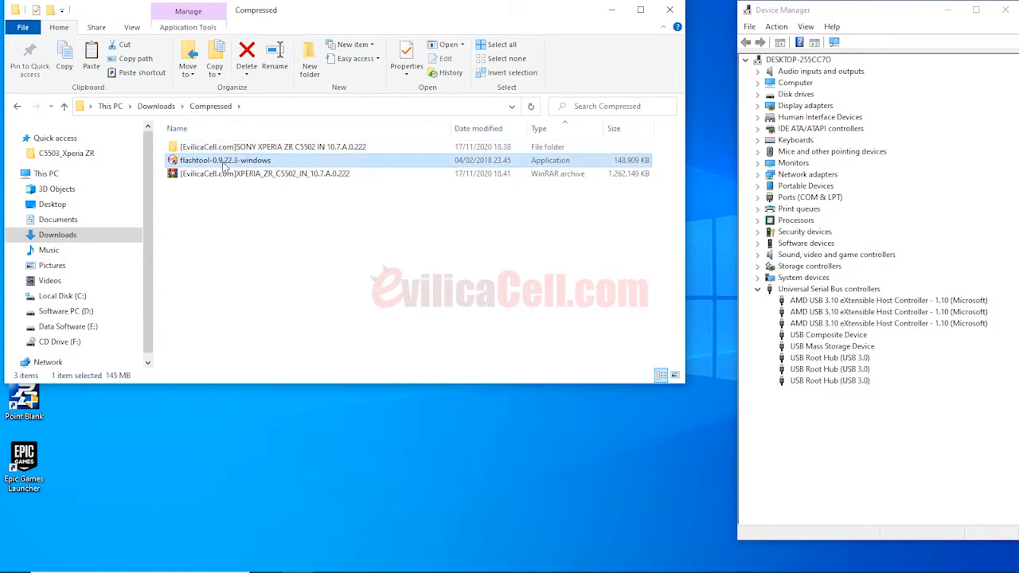
right_click(224, 163)
click(292, 186)
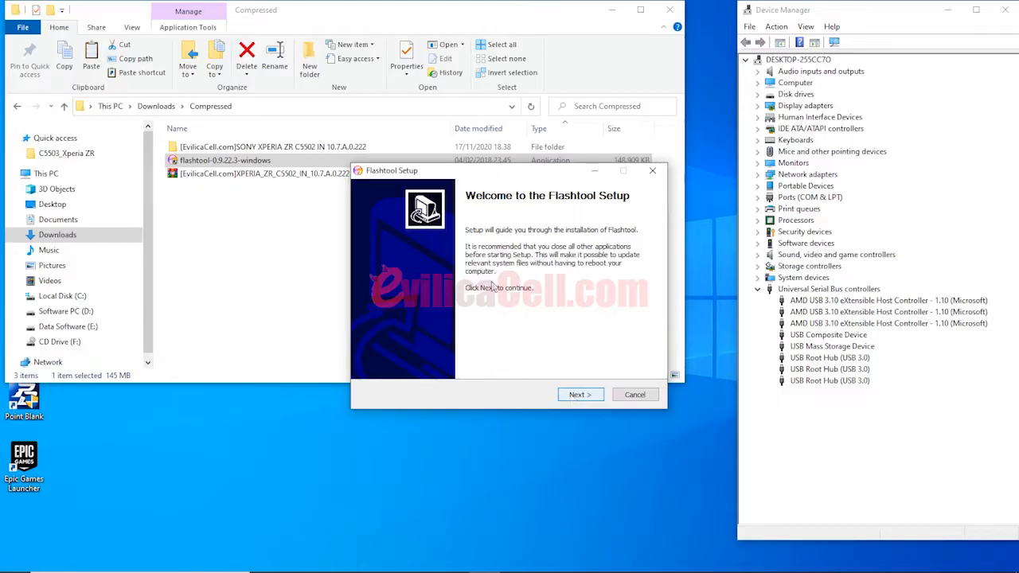
click(634, 395)
click(301, 237)
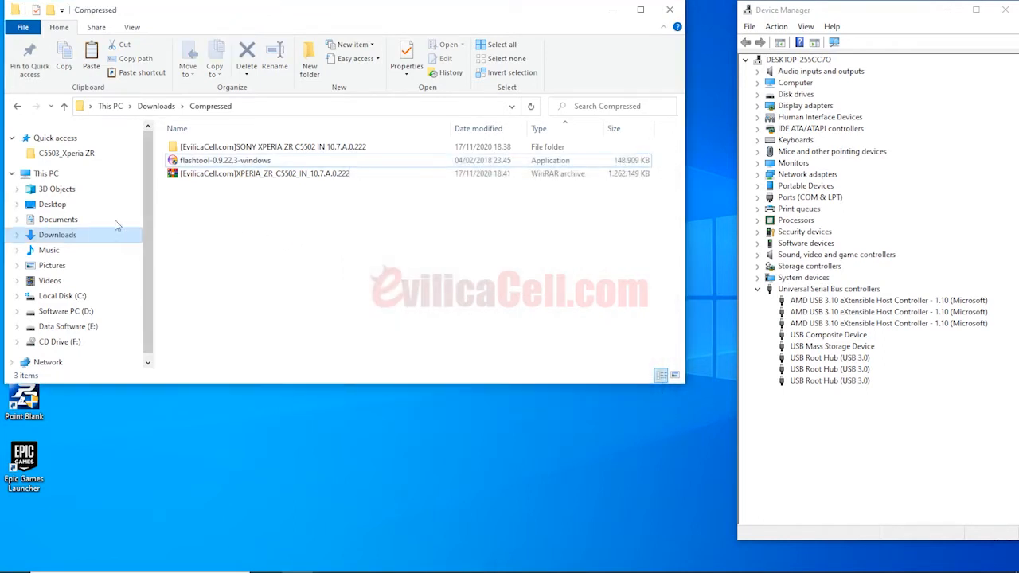
Open the drivers folder inside the Flashtool folder on Local Disk (C:).
click(48, 174)
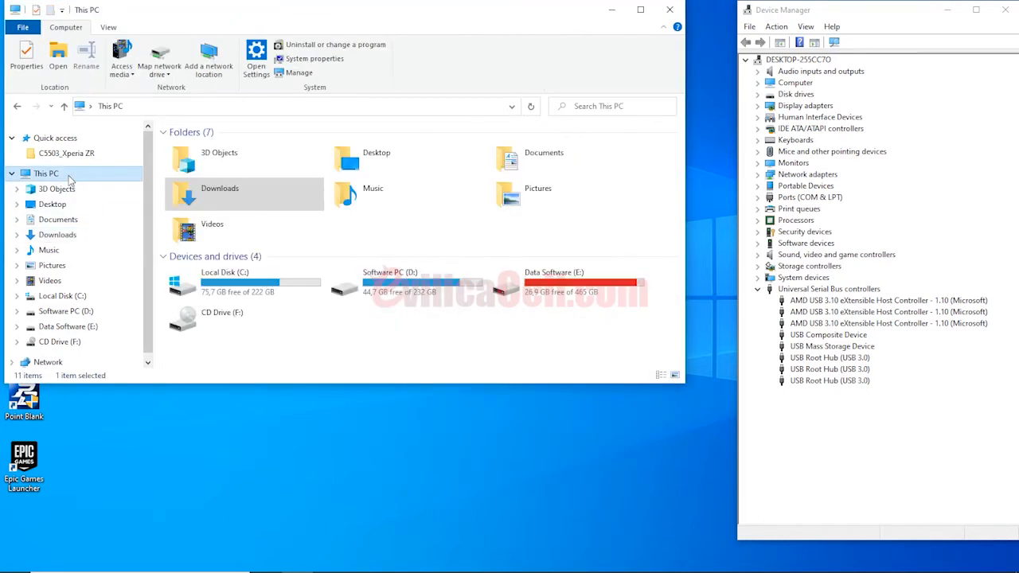
double_click(247, 297)
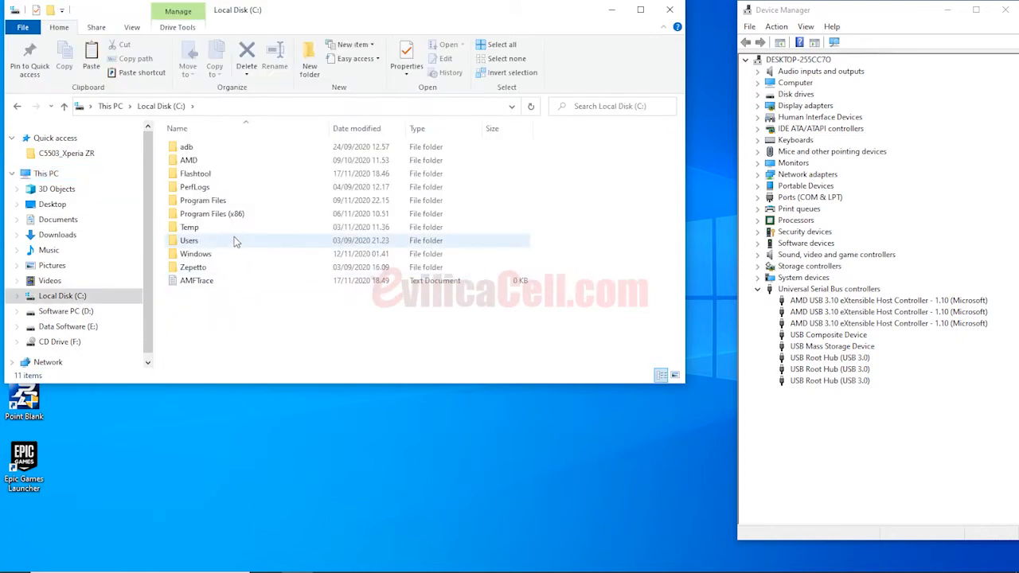
double_click(228, 178)
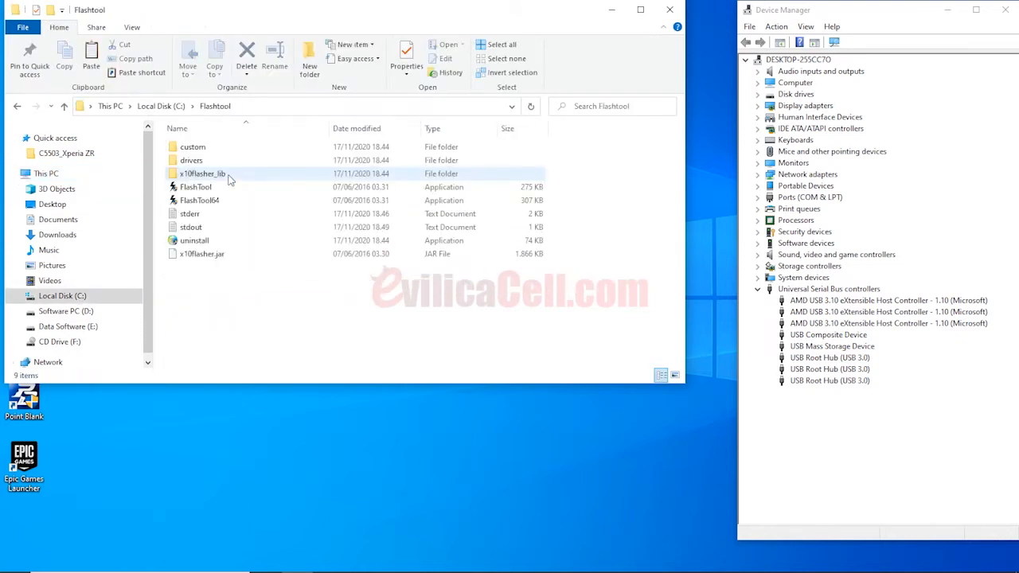
double_click(224, 162)
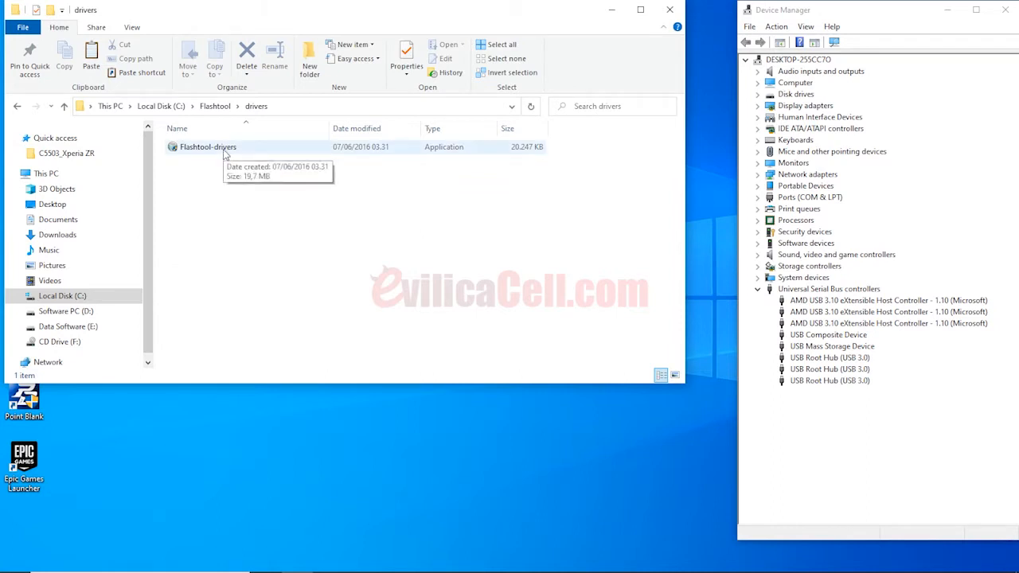
Run the Flashtool-drivers setup, select Flashmode Drivers and Fastboot Drivers, and quit without installing.
click(225, 153)
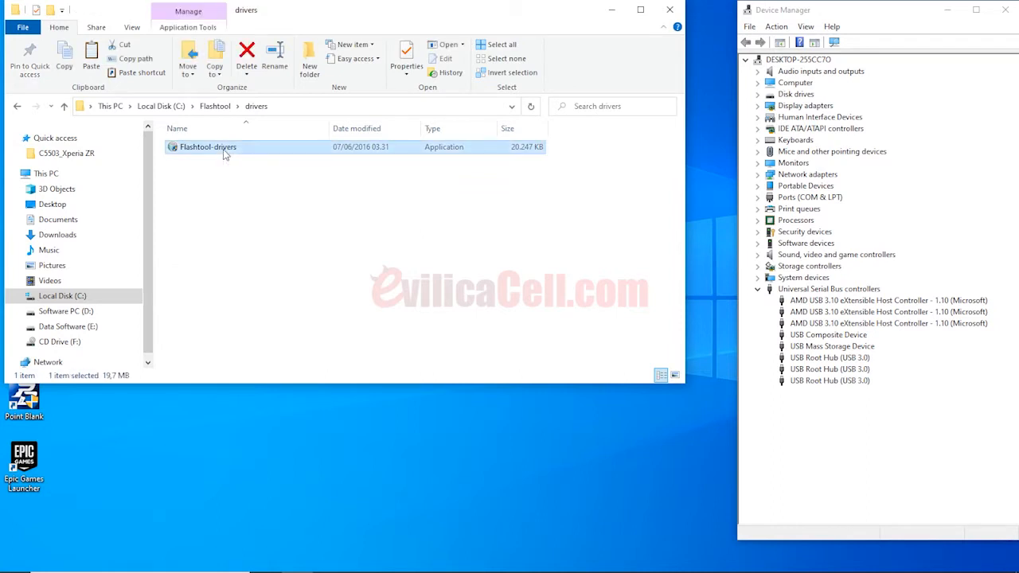
right_click(225, 151)
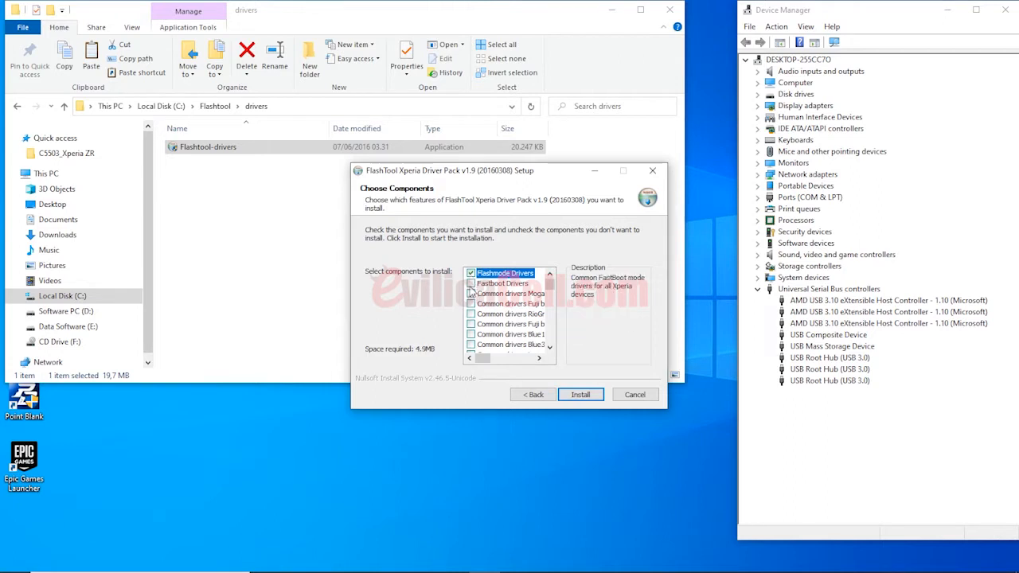
click(470, 284)
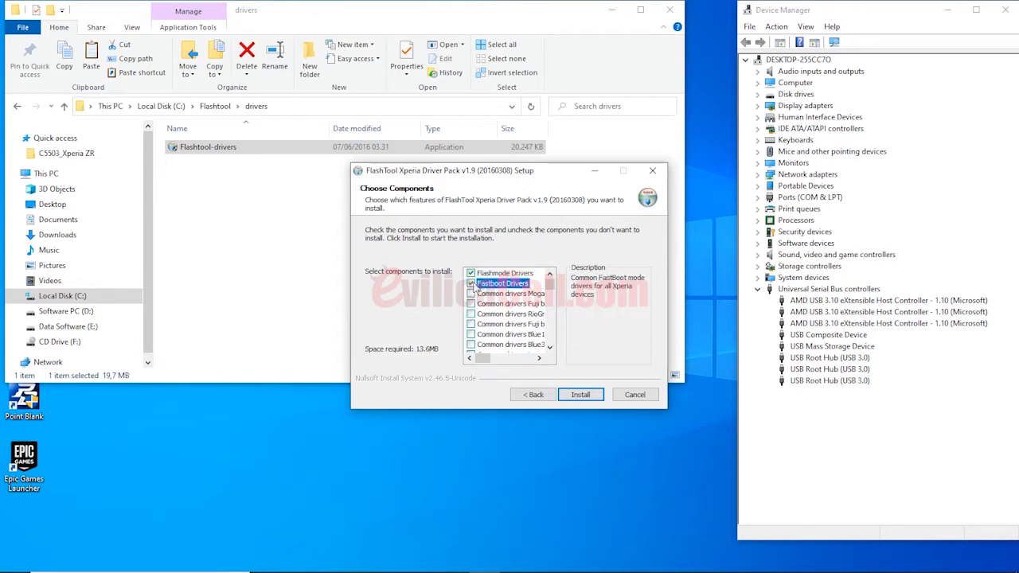
click(634, 394)
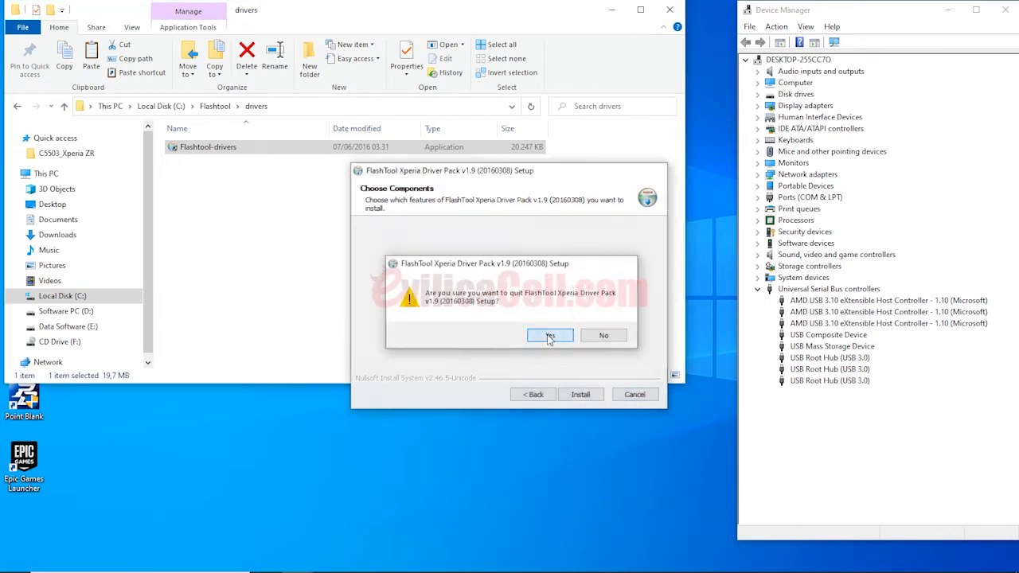
click(548, 335)
Go back to the Compressed folder in Downloads and minimize the file window.
click(57, 235)
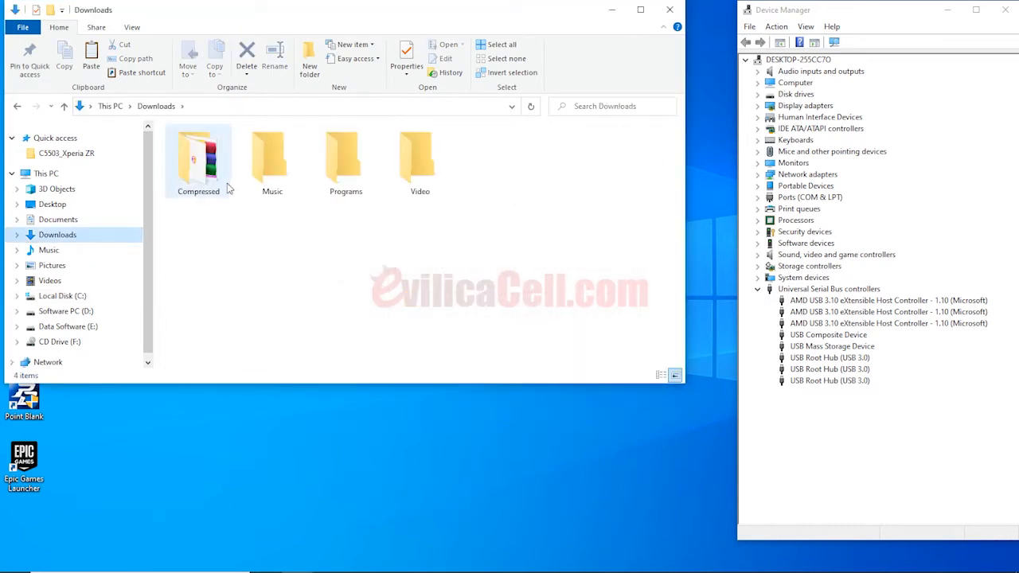
double_click(200, 171)
click(611, 10)
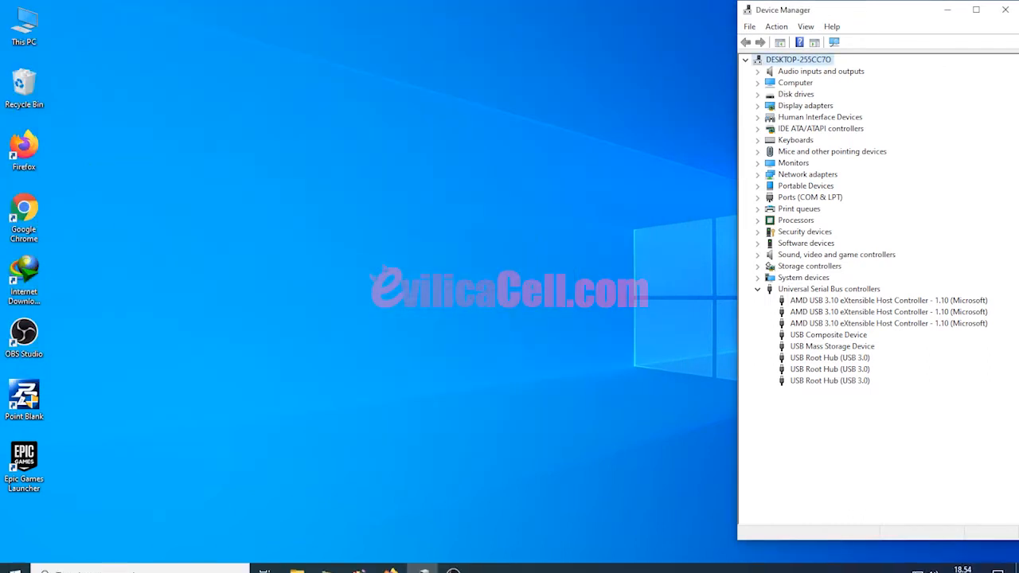
Launch Flashtool64 as administrator, and move and enlarge its window beside Device Manager.
click(8, 567)
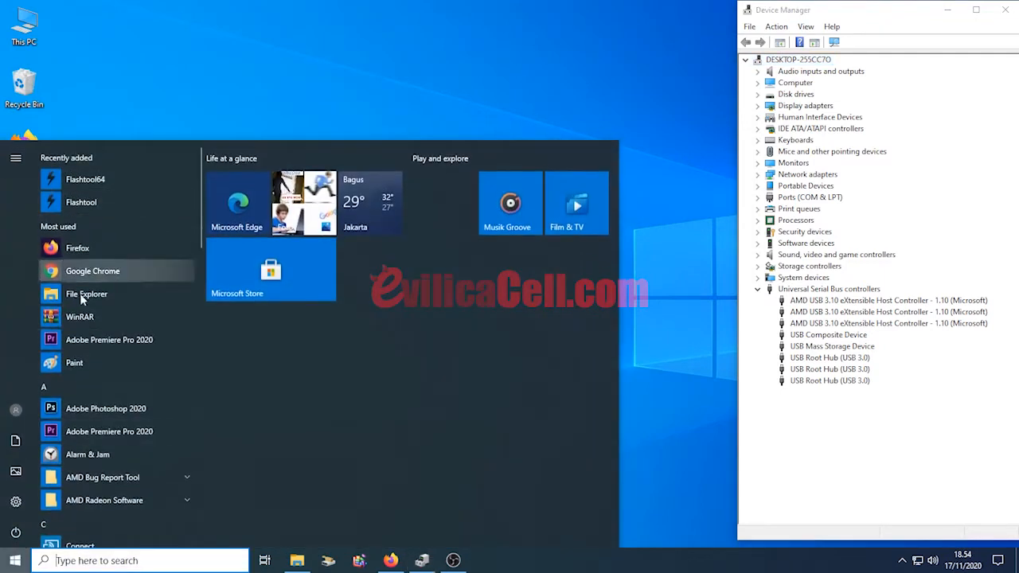
right_click(87, 181)
mouse_move(118, 218)
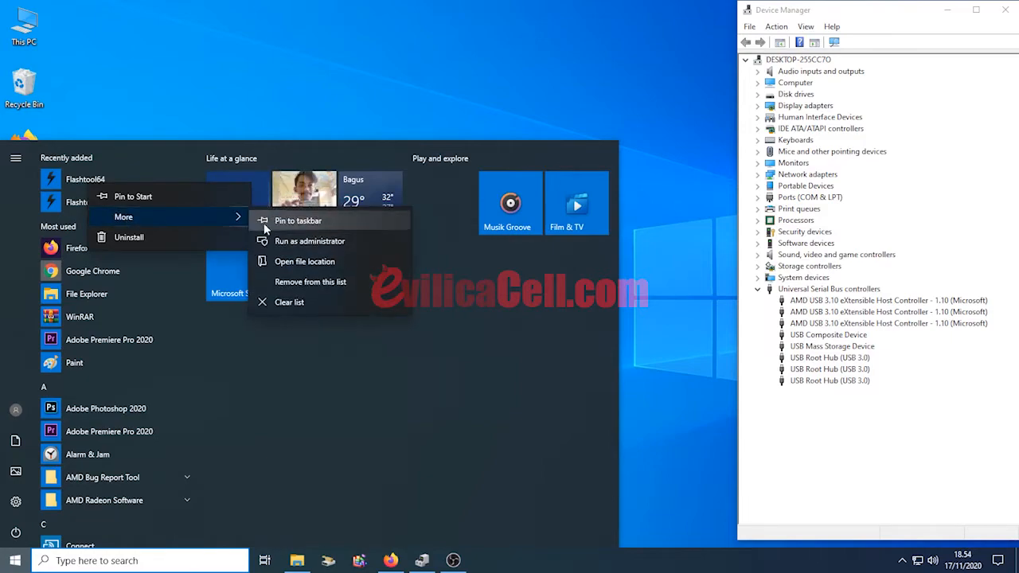
click(309, 242)
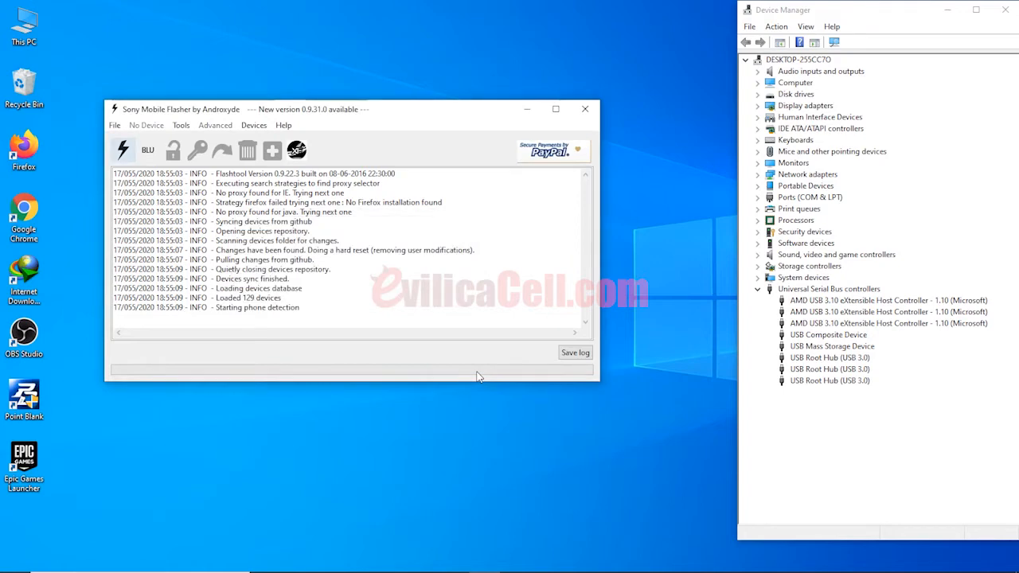
drag(338, 111, 275, 10)
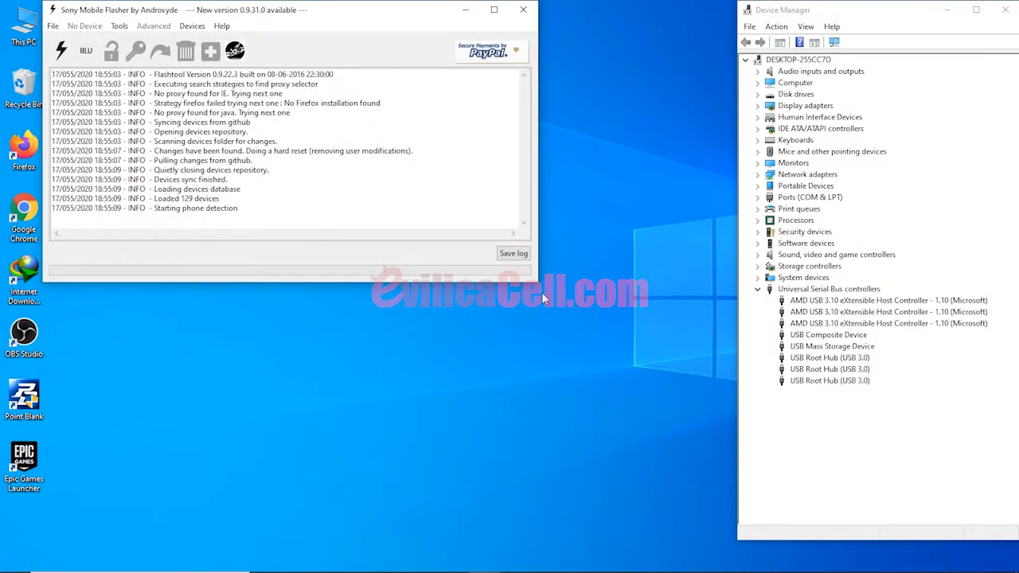
drag(539, 284, 602, 356)
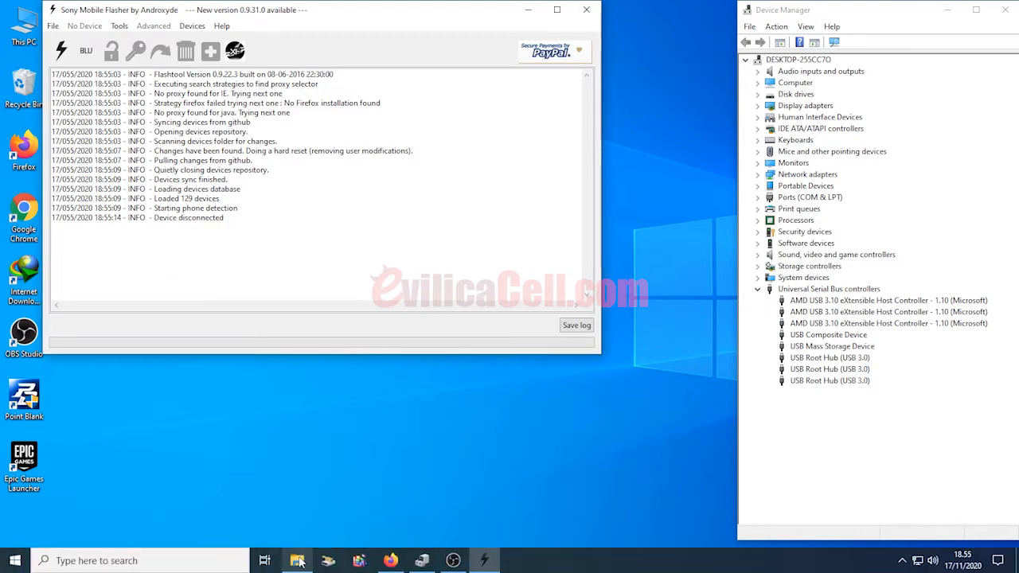
Open the SONY XPERIA ZR C5502 IN 10.7.A.0.222 folder in Compressed and show the copy options for the C5502_10.7.A.0.222_Customized_IN.ftf file.
click(297, 560)
drag(278, 30, 317, 93)
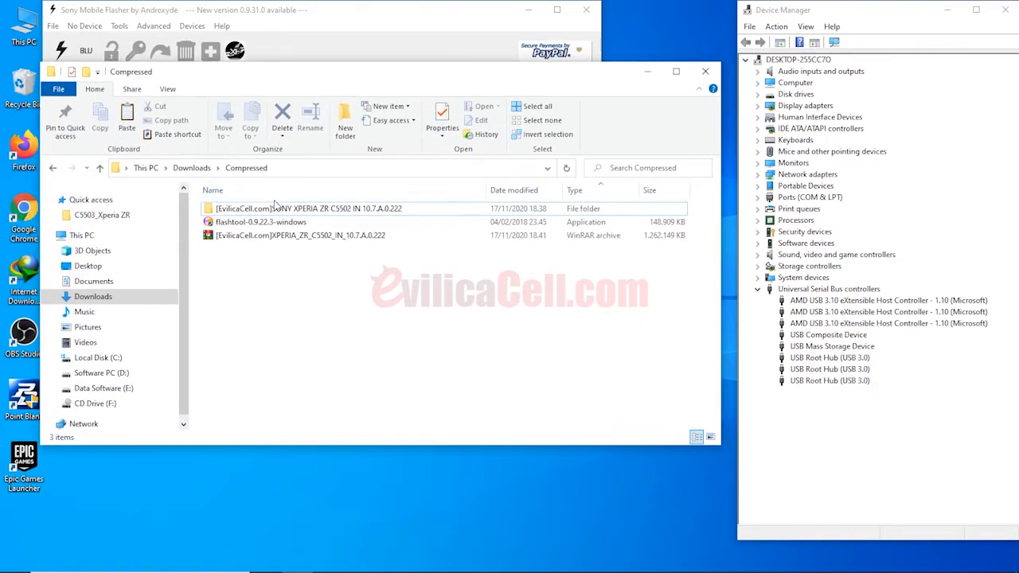
double_click(274, 208)
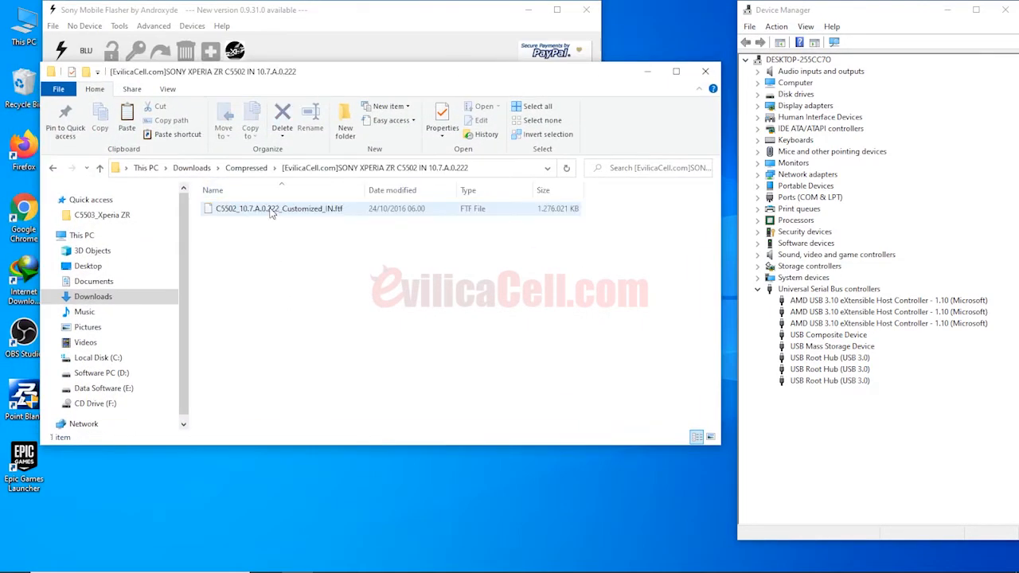
click(271, 209)
right_click(271, 211)
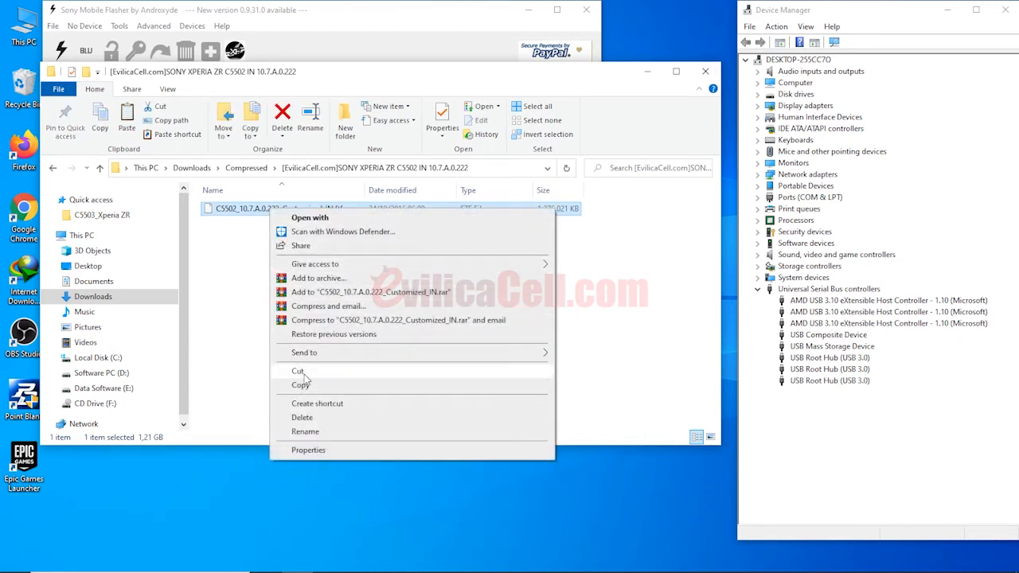
Open the firmwares folder inside .flashTool in the user profile folder on Local Disk (C:).
click(102, 239)
double_click(239, 347)
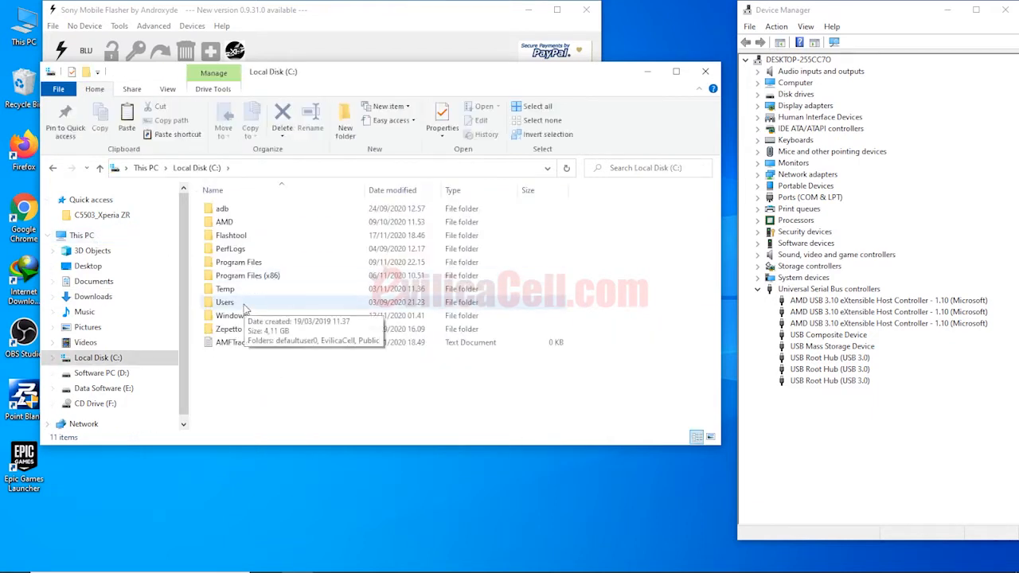
double_click(244, 306)
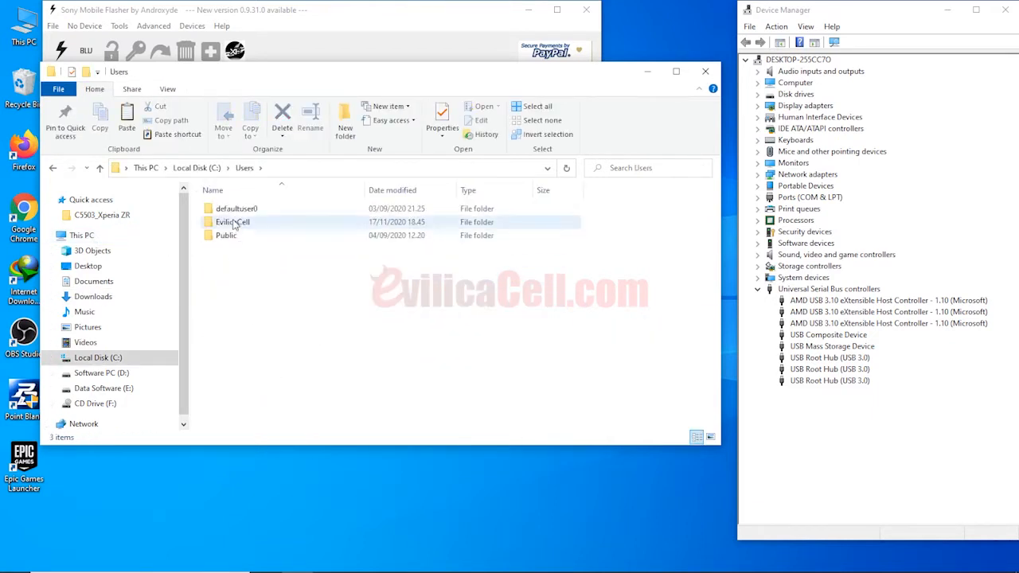
double_click(234, 223)
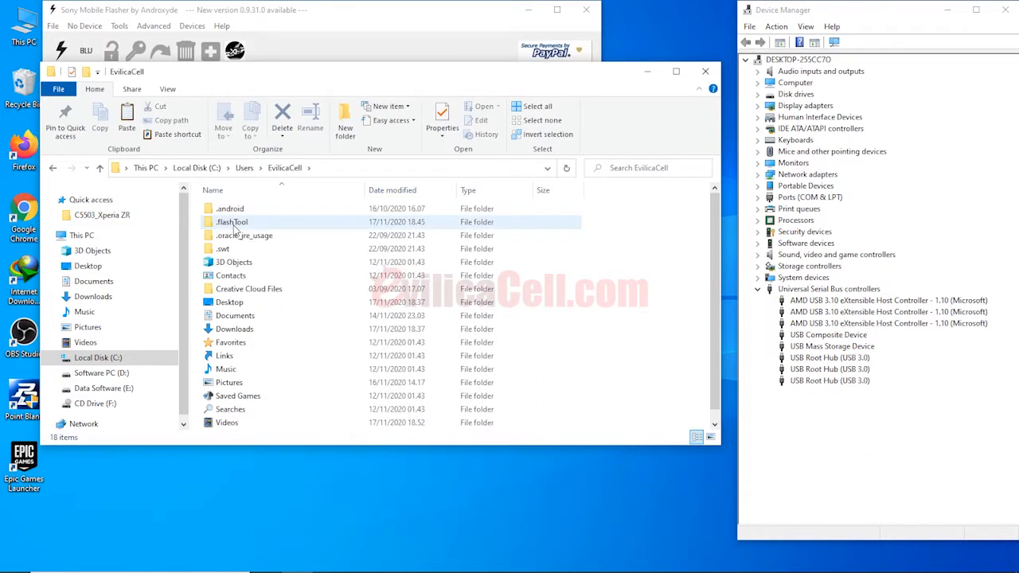
double_click(233, 225)
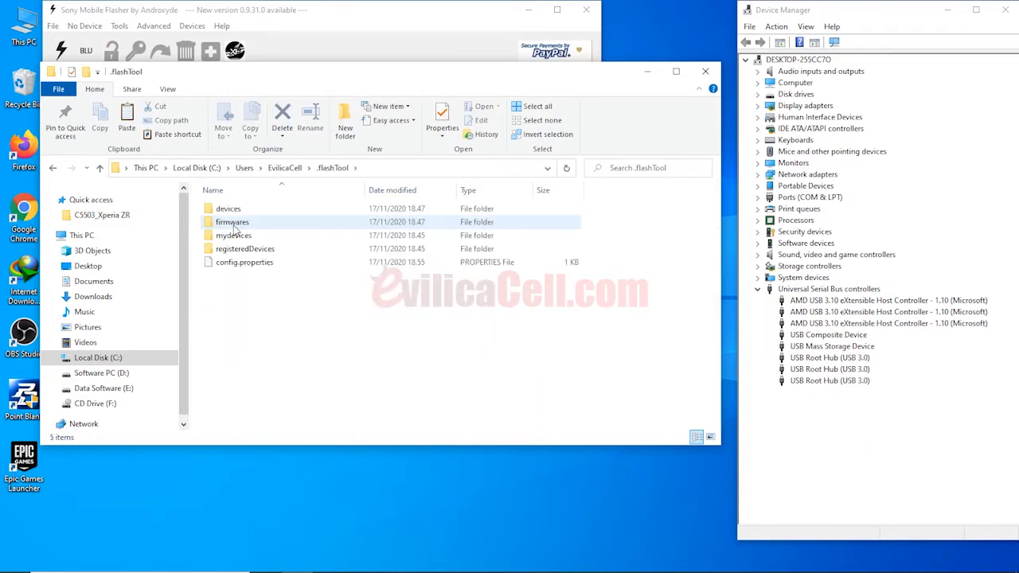
double_click(232, 223)
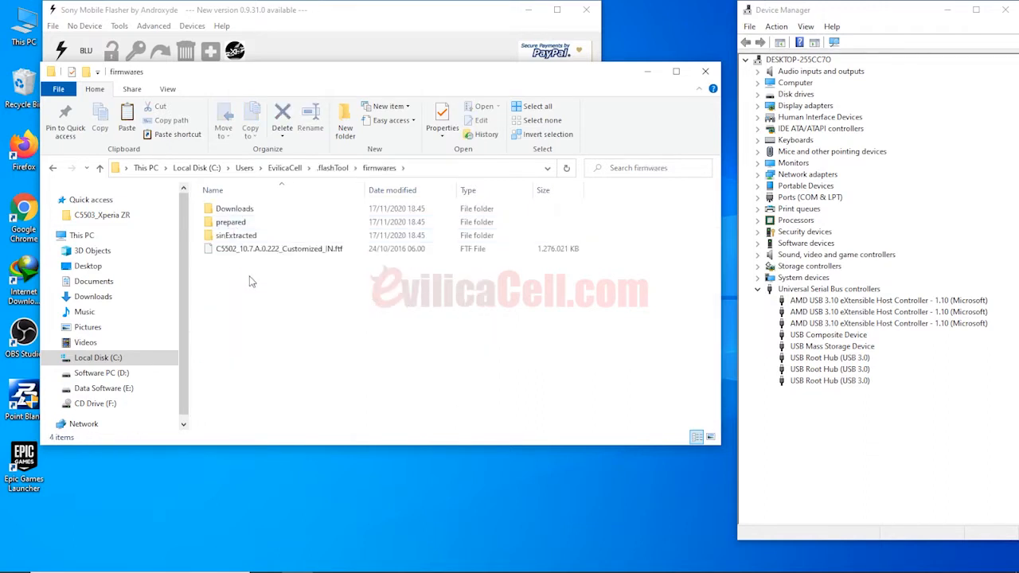
Show the paste options in the firmwares folder, dismiss them and close the file window.
right_click(250, 277)
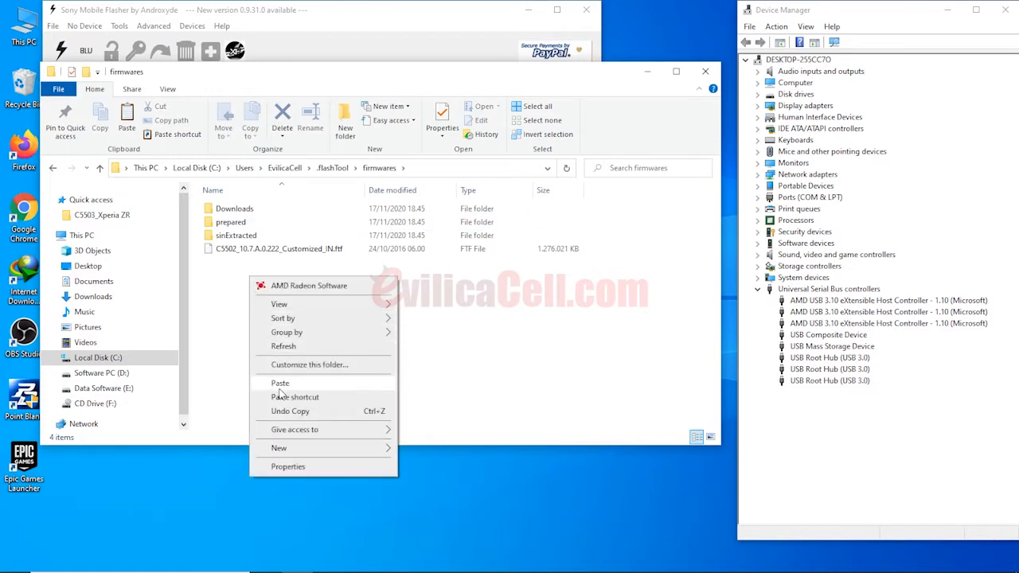
click(239, 292)
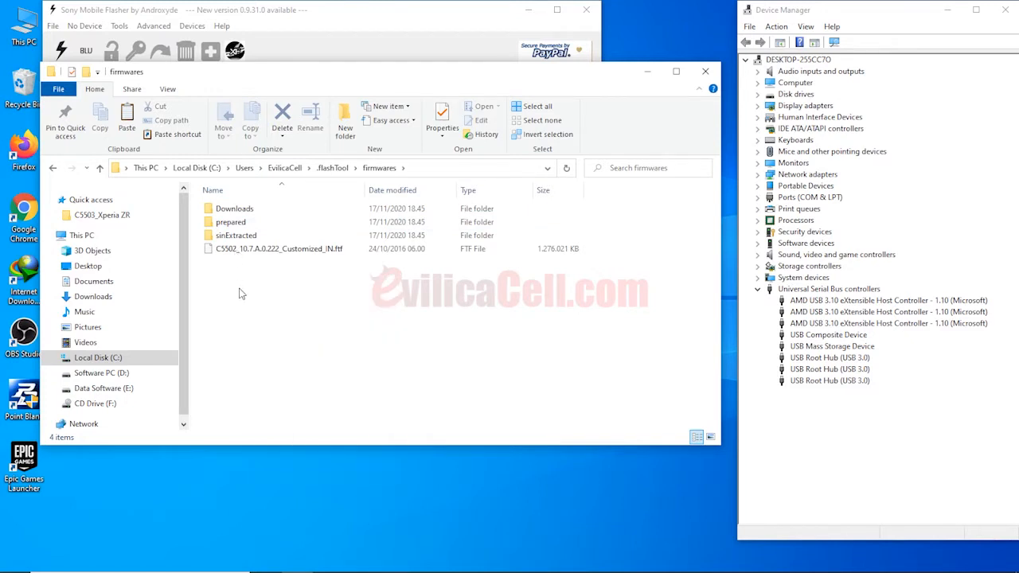
click(704, 71)
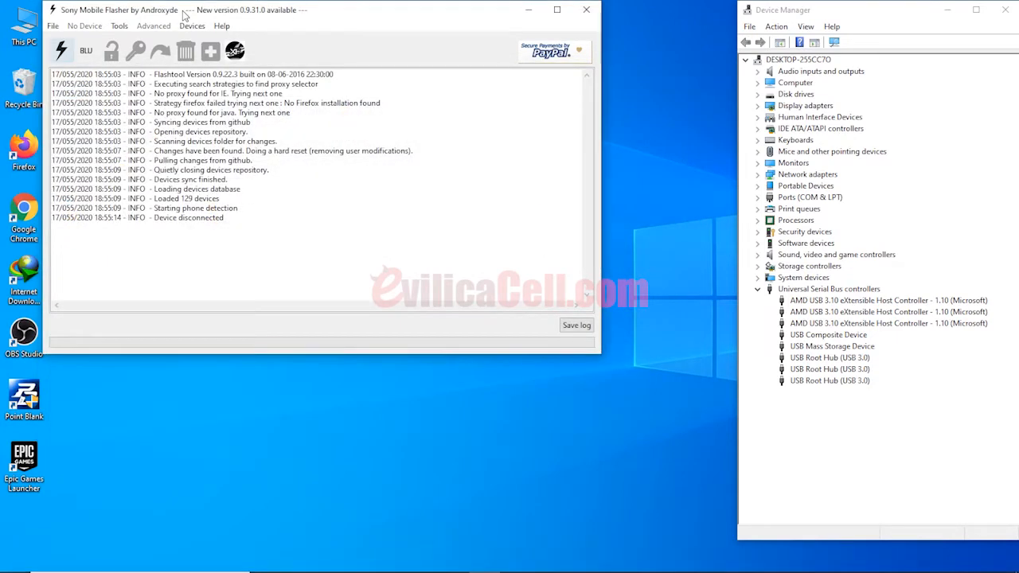
Try to flash the Sony Xperia ZR C5502 Customized IN 10.7.A.0.222 firmware in Flashmode with USERDATA set to be wiped.
click(61, 52)
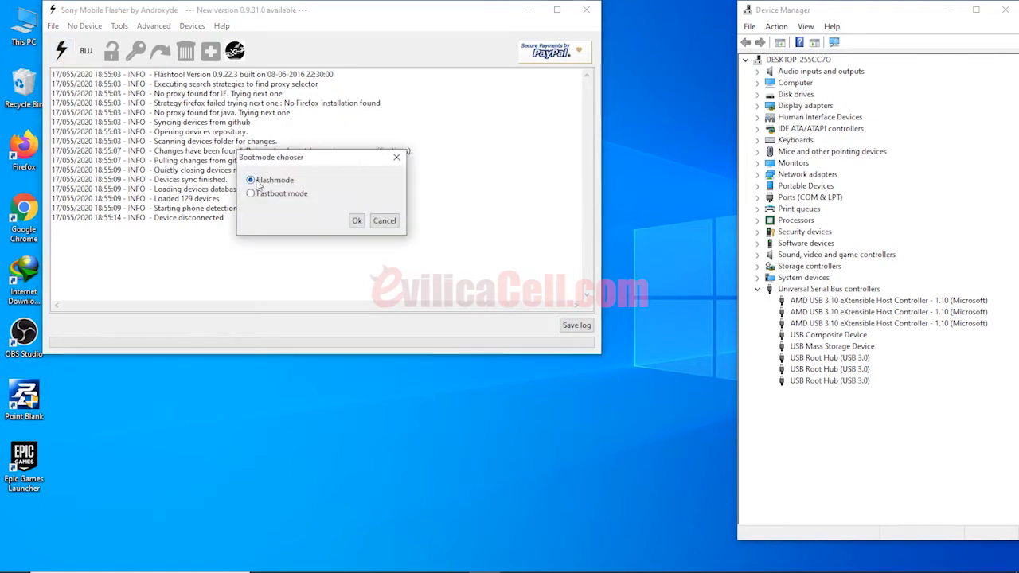
click(356, 221)
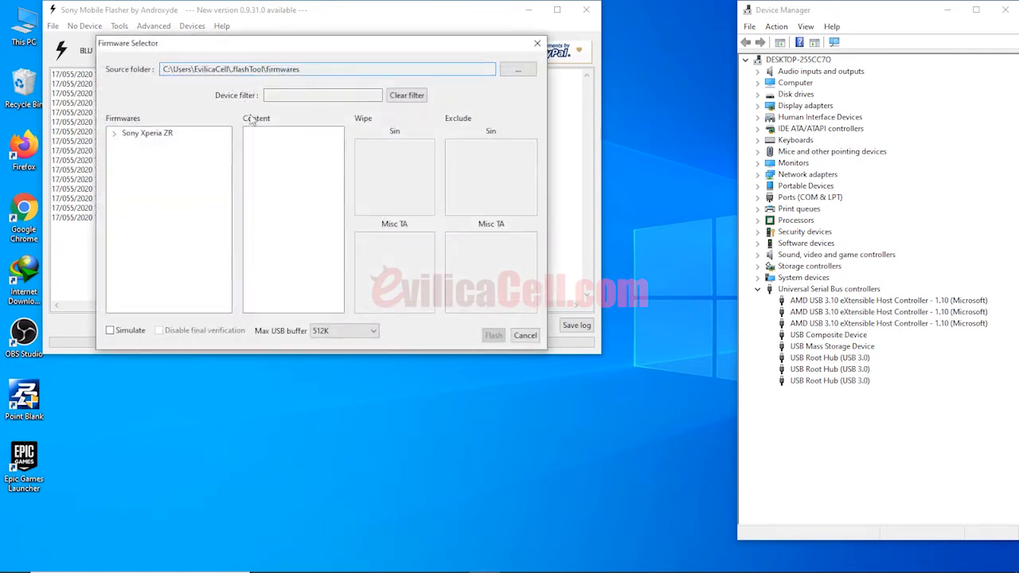
double_click(121, 136)
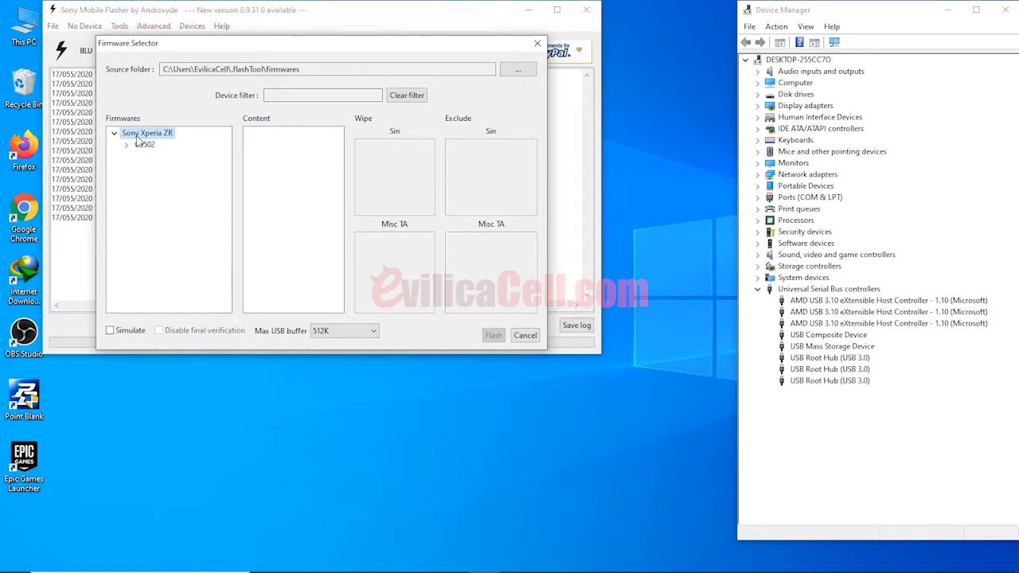
click(142, 145)
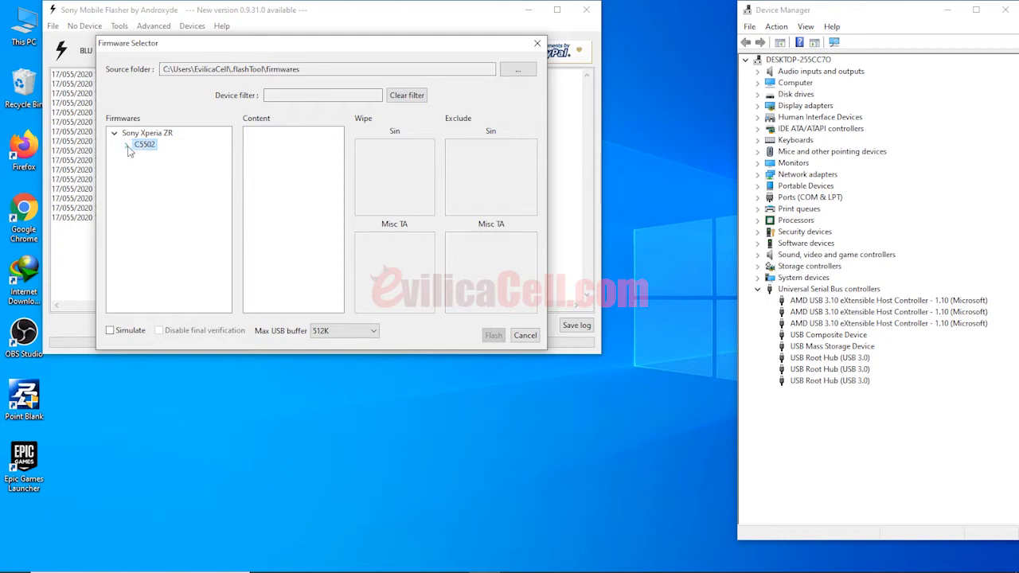
click(150, 157)
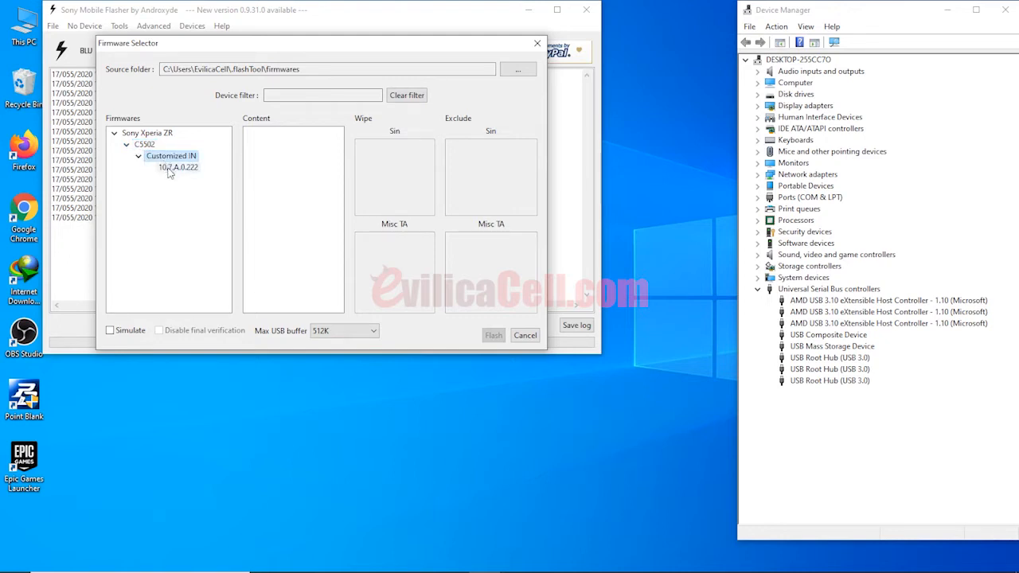
click(177, 168)
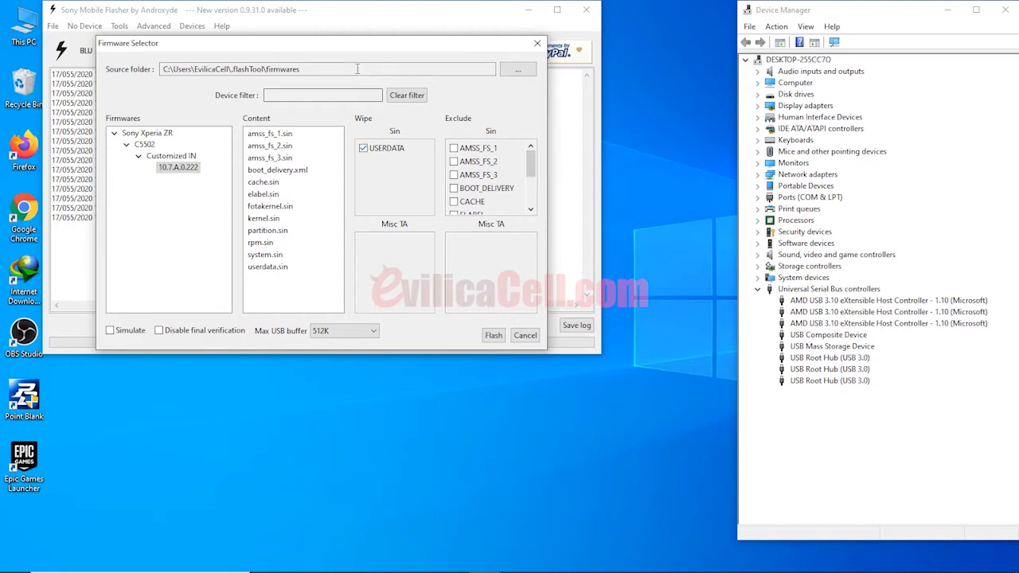
click(492, 335)
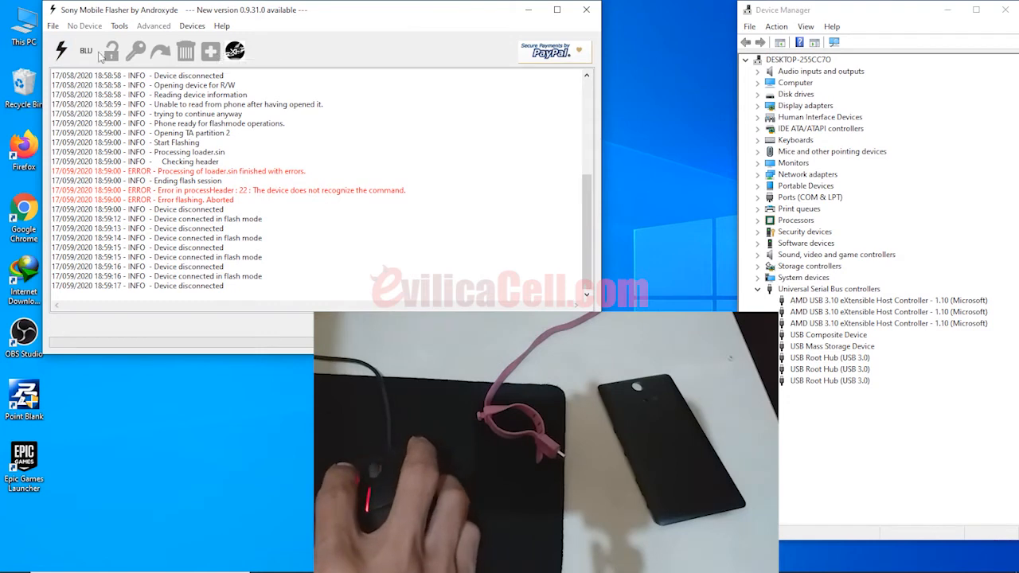
Retry flashing the C5502 Customized IN 10.7.A.0.222 firmware in Flashmode.
click(62, 53)
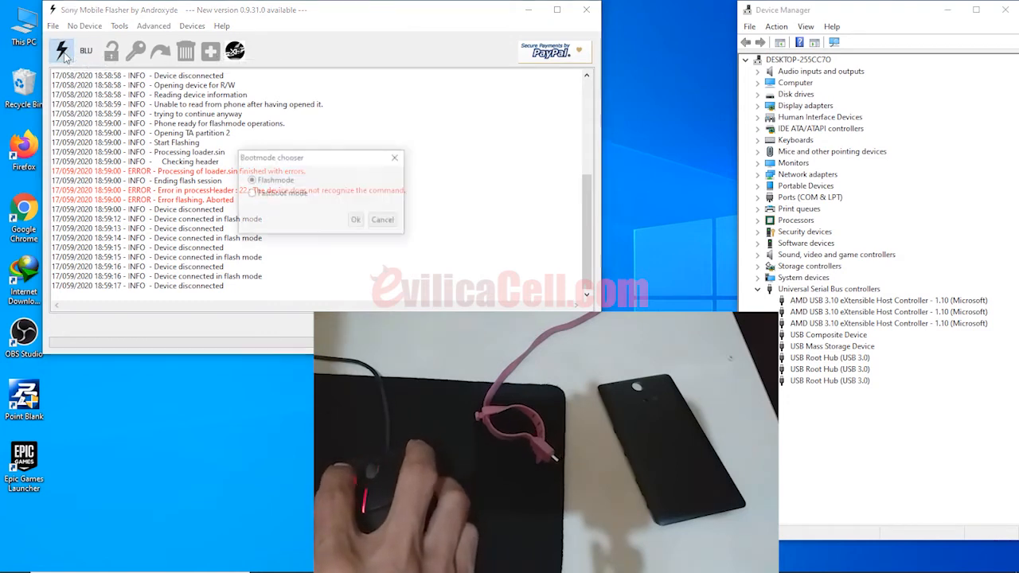
click(356, 221)
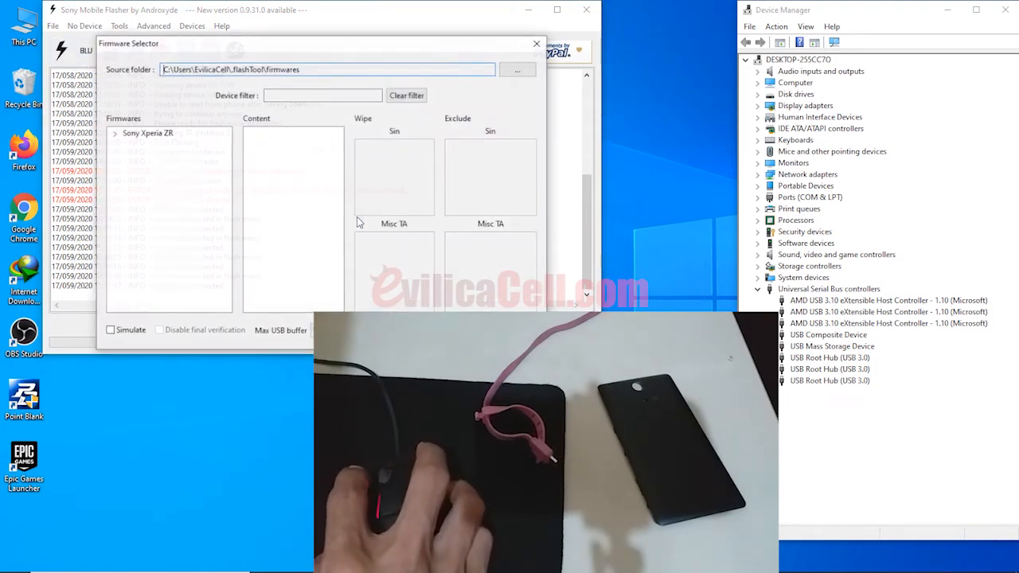
click(147, 133)
click(114, 133)
click(135, 148)
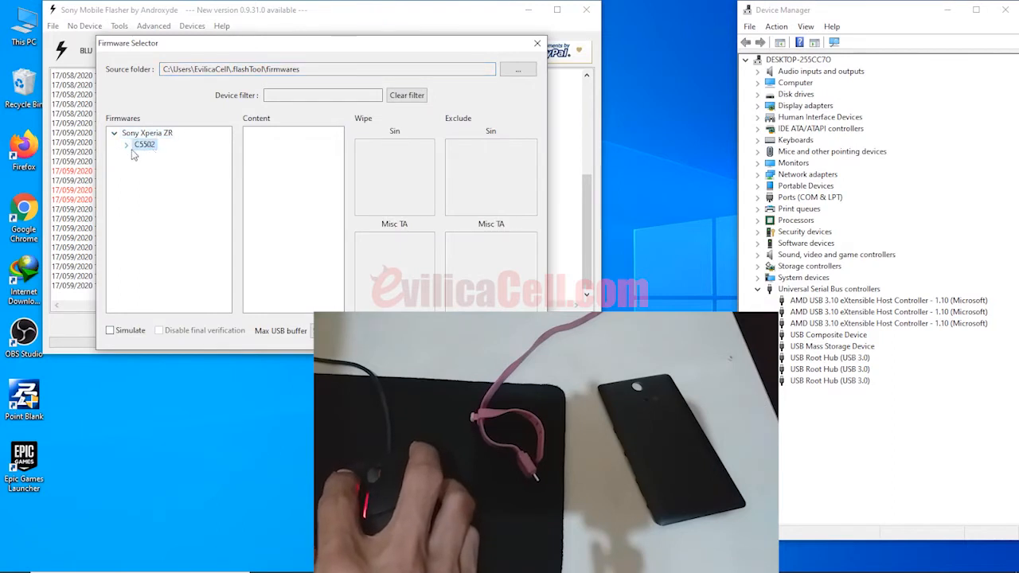
click(177, 167)
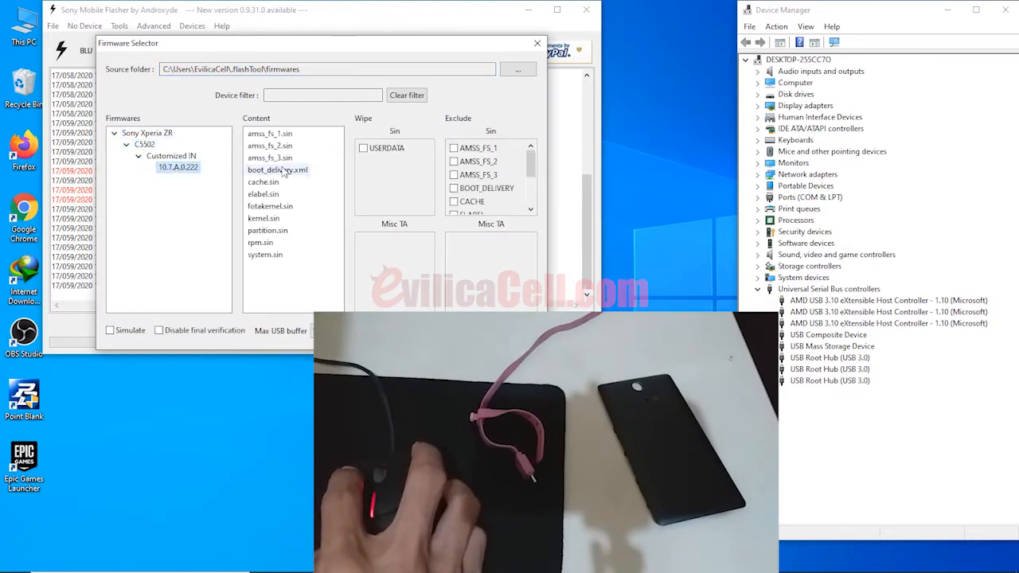
click(513, 331)
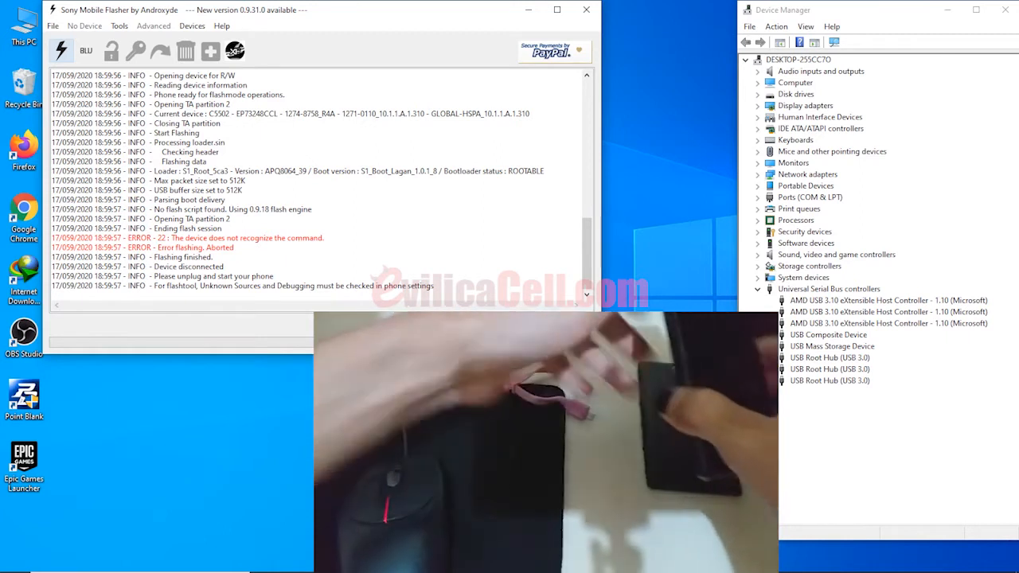
Restart the Flashmode flash with the C5502 Customized IN 10.7.A.0.222 firmware, wiping USERDATA.
click(61, 50)
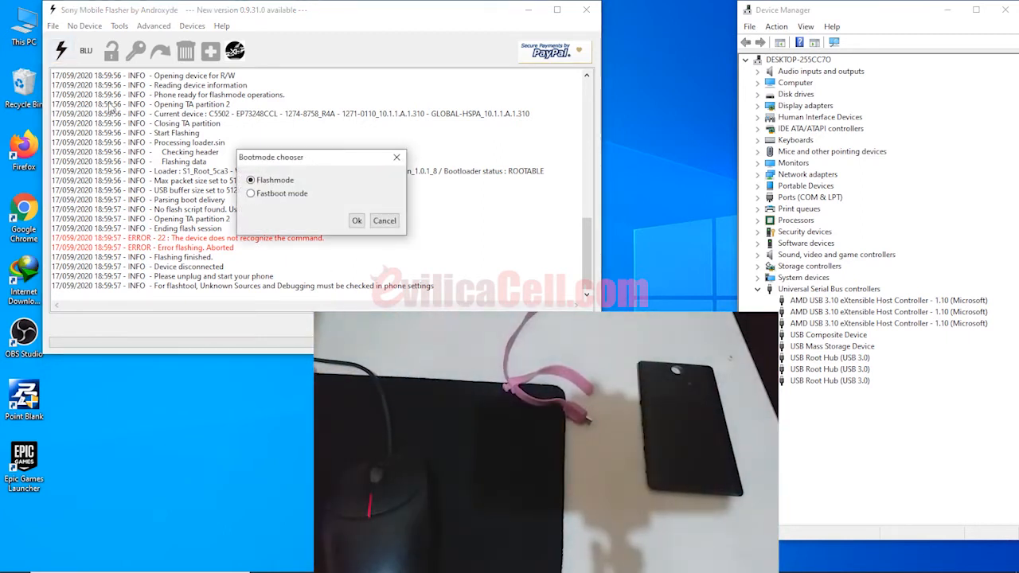
click(357, 223)
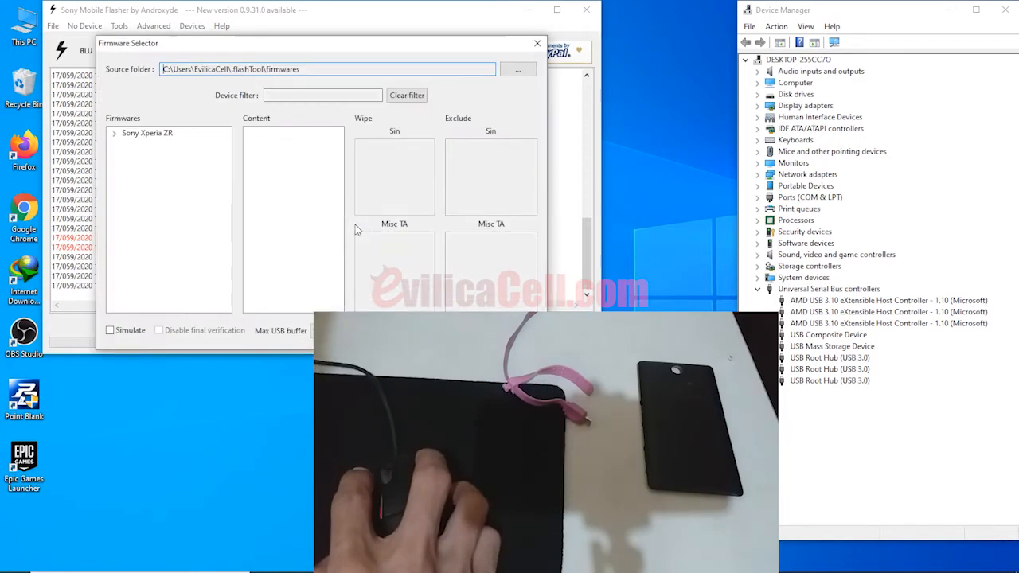
double_click(145, 134)
double_click(145, 145)
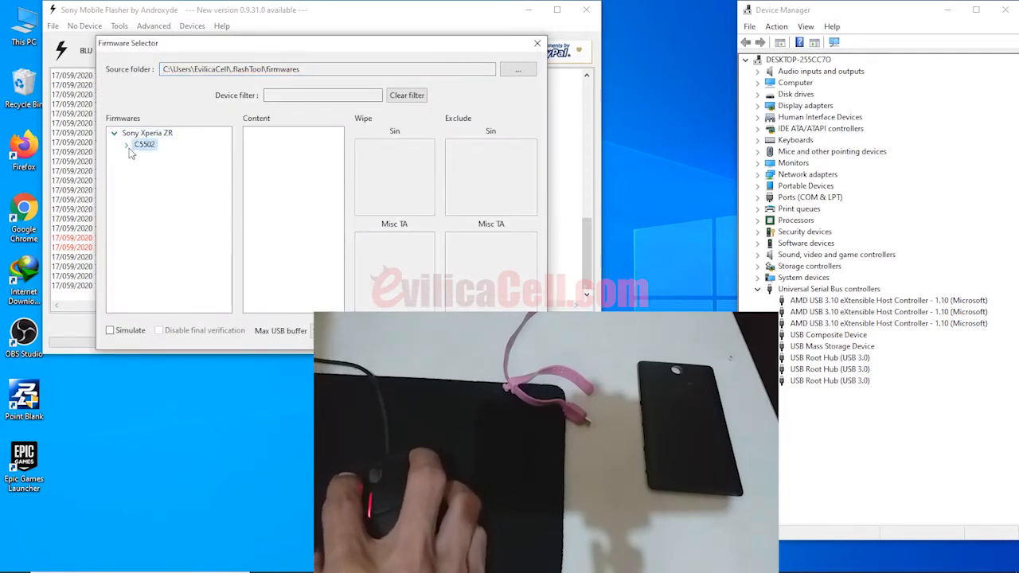
double_click(152, 156)
click(171, 168)
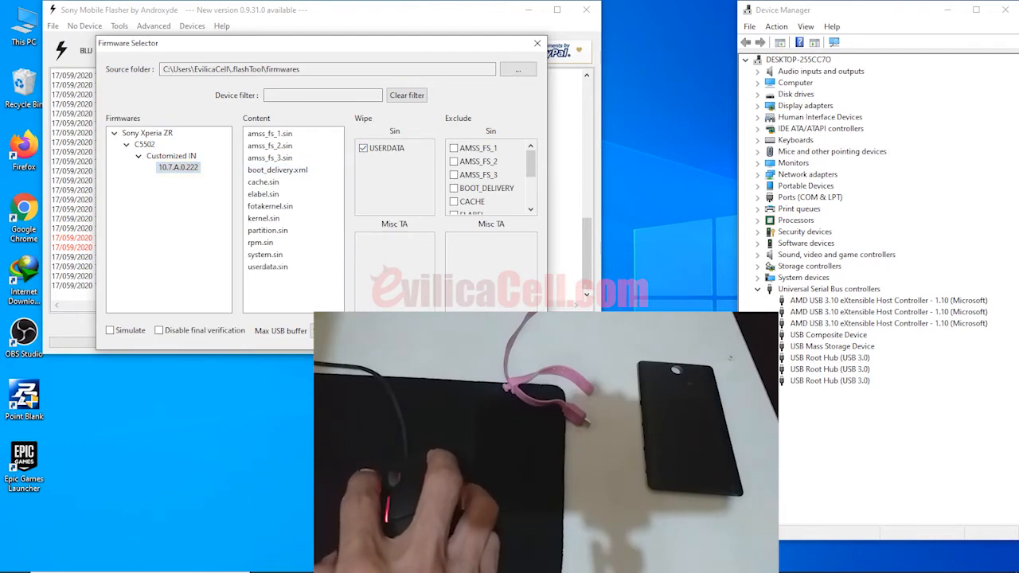
click(513, 330)
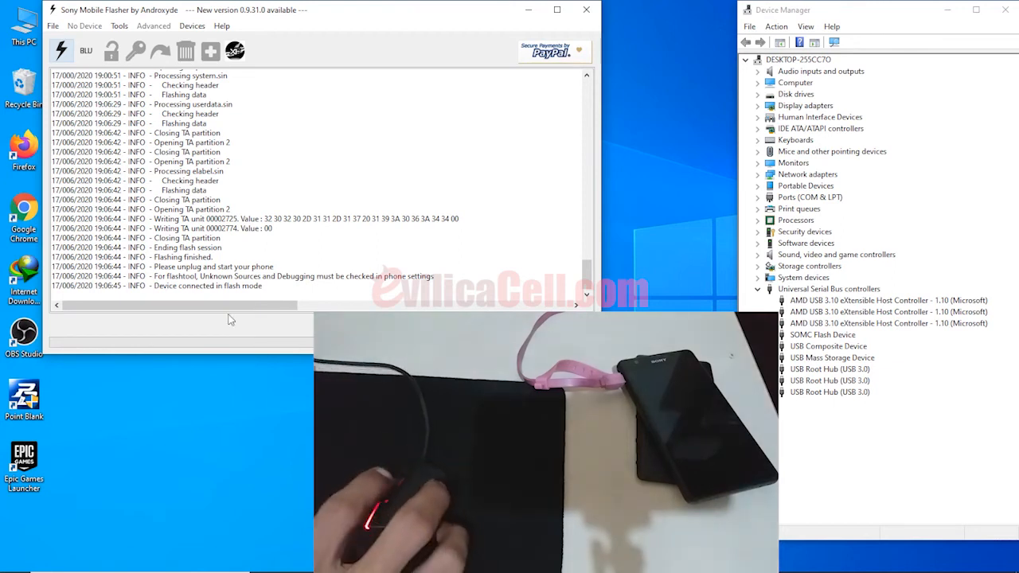
click(176, 256)
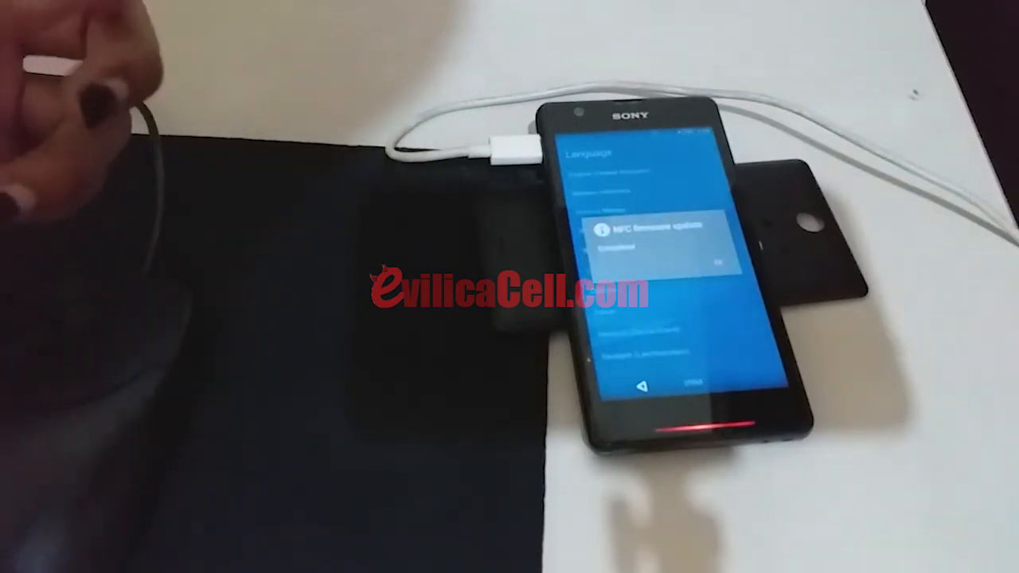
click(717, 262)
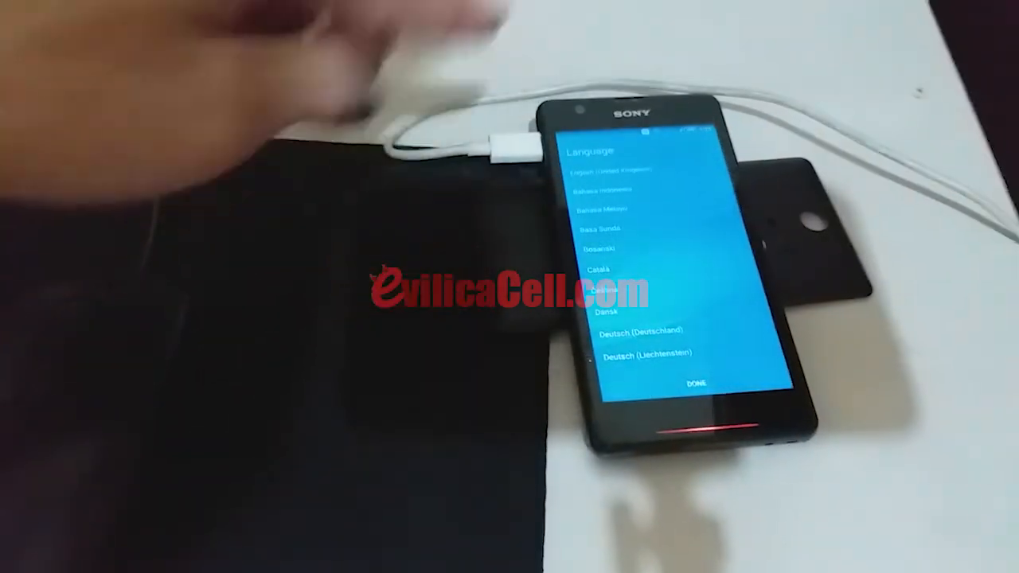